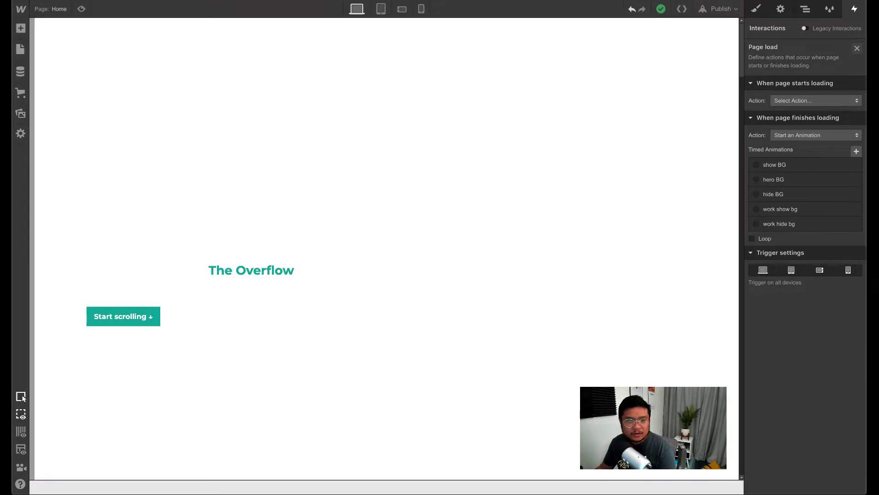
Step: Preview the page full screen and scroll up and down to watch the hero background scroll effect
key("alt+Tab")
scroll(247, 205, "down", 5)
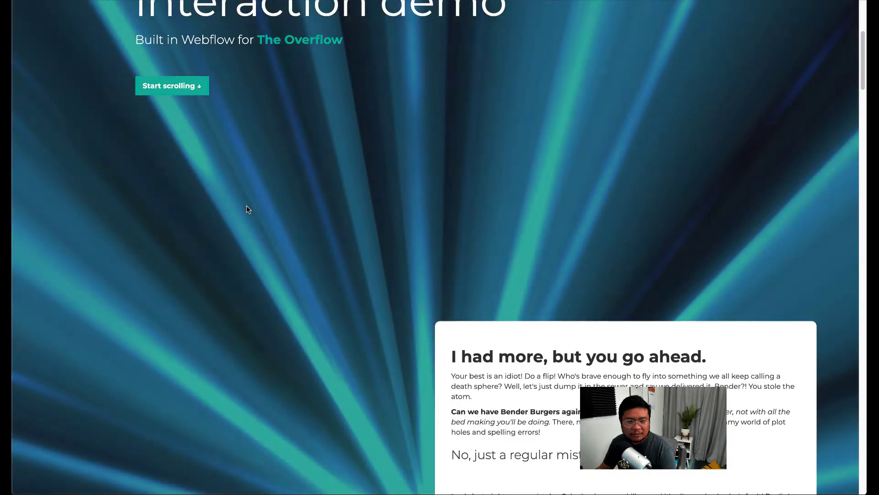
scroll(247, 205, "up", 5)
scroll(246, 205, "down", 5)
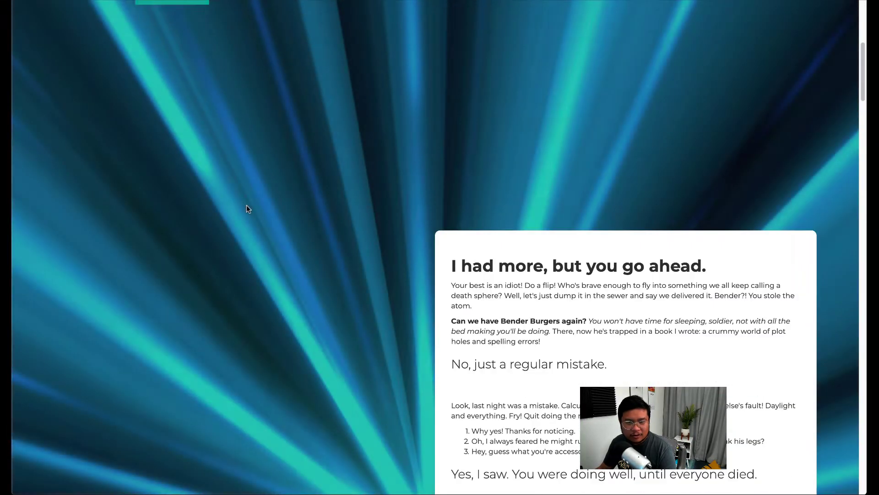
scroll(247, 205, "up", 5)
scroll(246, 205, "down", 5)
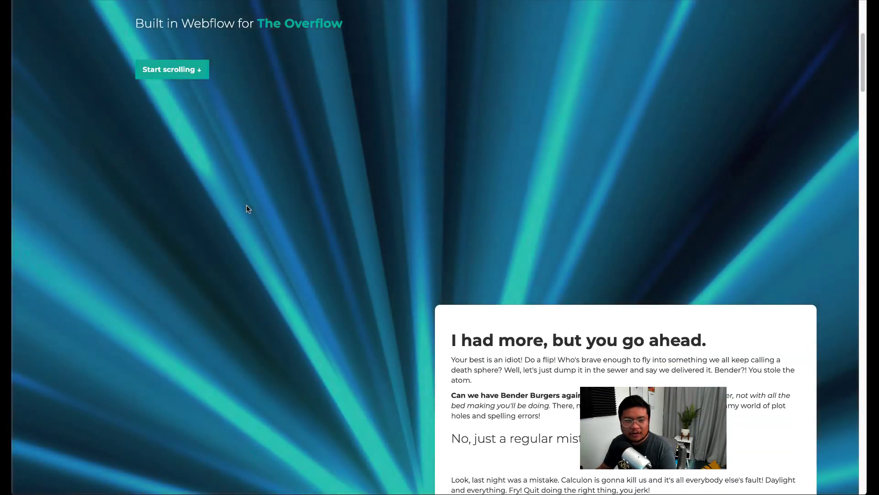
scroll(246, 205, "up", 4)
scroll(246, 205, "up", 1)
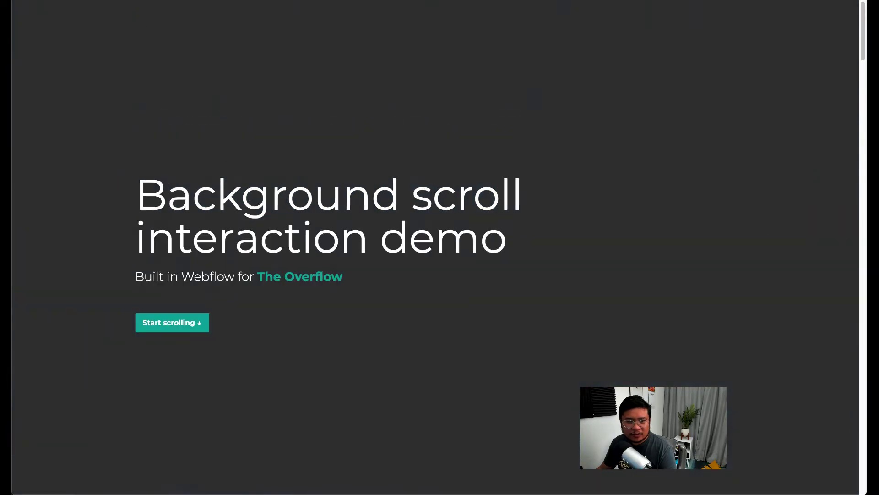
key("ctrl+shift+p")
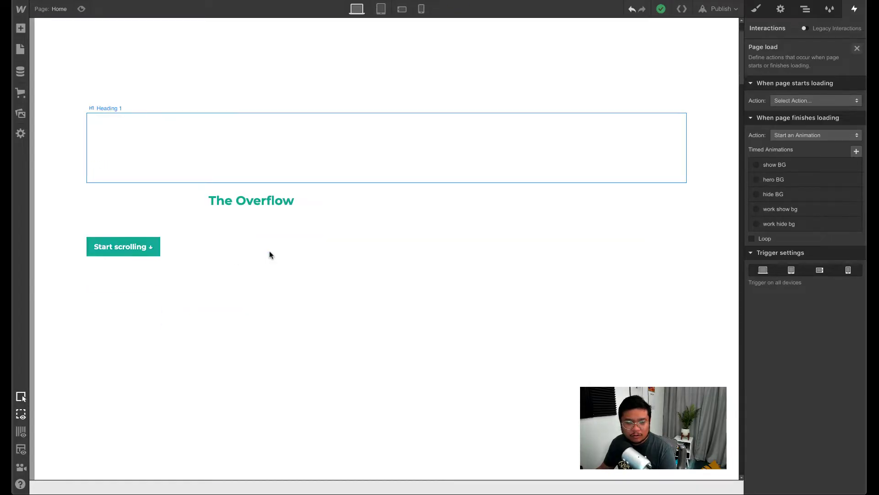
Step: Select the page body, preview the page again, then return to the designer
left_click(593, 106)
key("ctrl+shift+p")
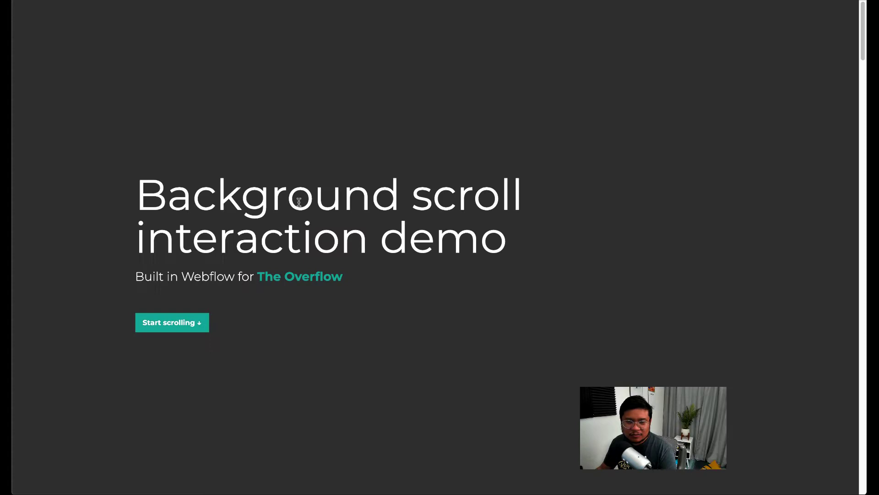
left_click_drag(191, 193, 504, 249)
left_click(211, 179)
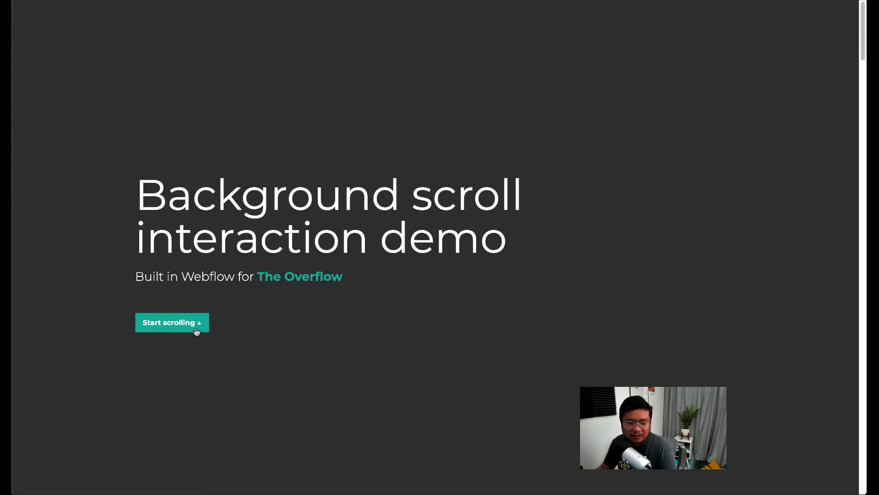
key("ctrl+shift+p")
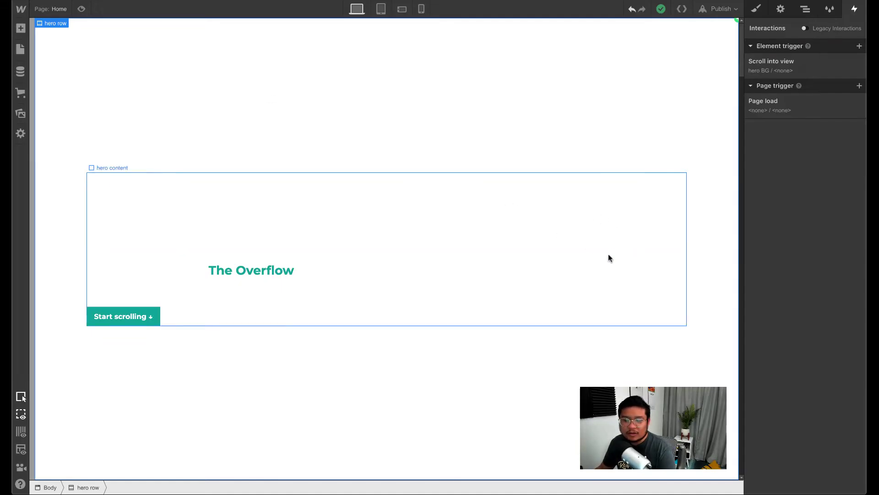
Step: Select Heading 1 and replace the existing Page load trigger with a new one
left_click(606, 233)
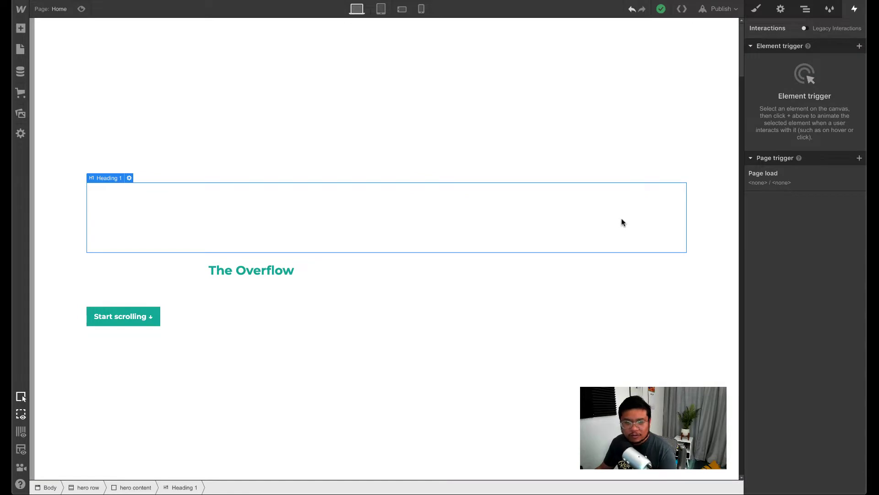
left_click(859, 175)
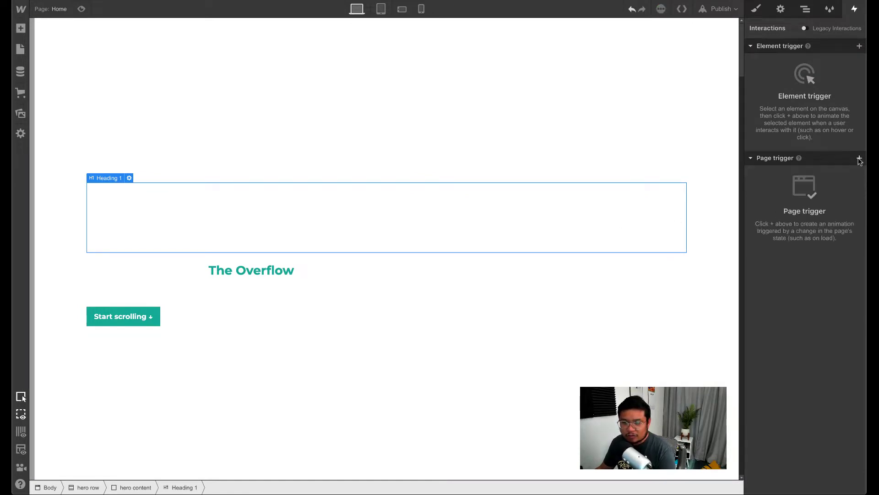
left_click(859, 157)
left_click(814, 175)
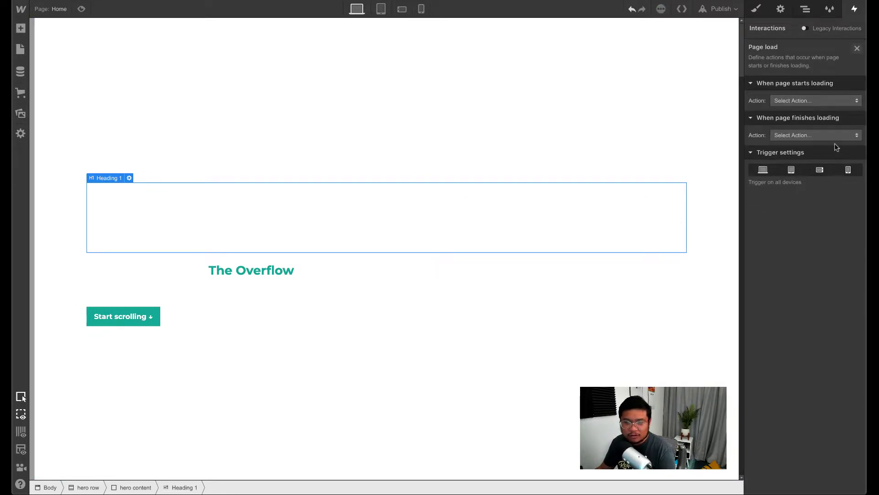
Step: Start a new timed animation named 'pager load' when the page finishes loading
left_click(795, 135)
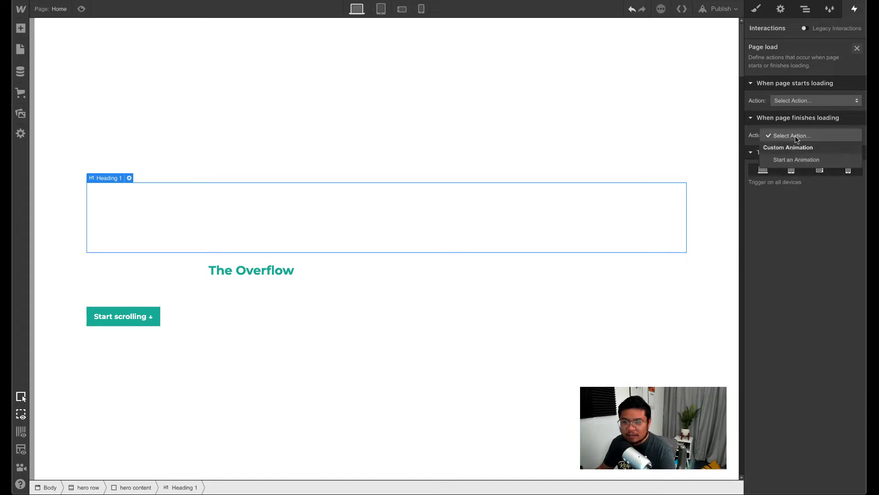
left_click(797, 146)
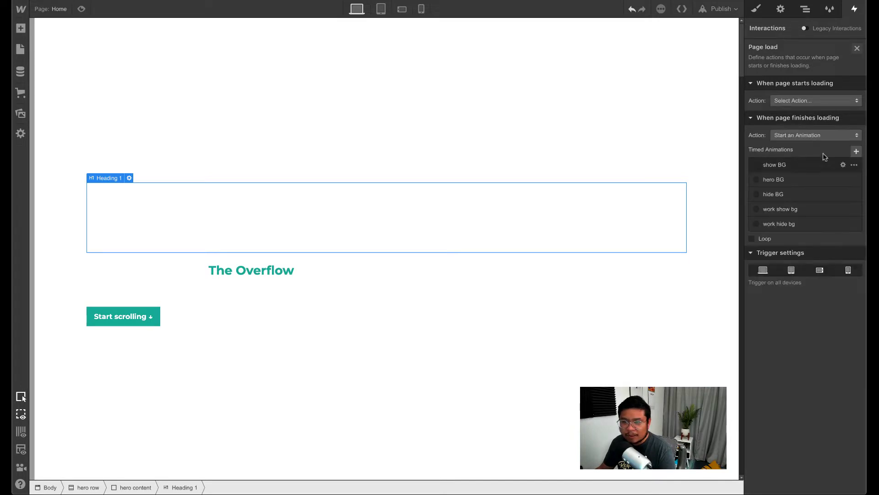
left_click(855, 152)
type("pager load")
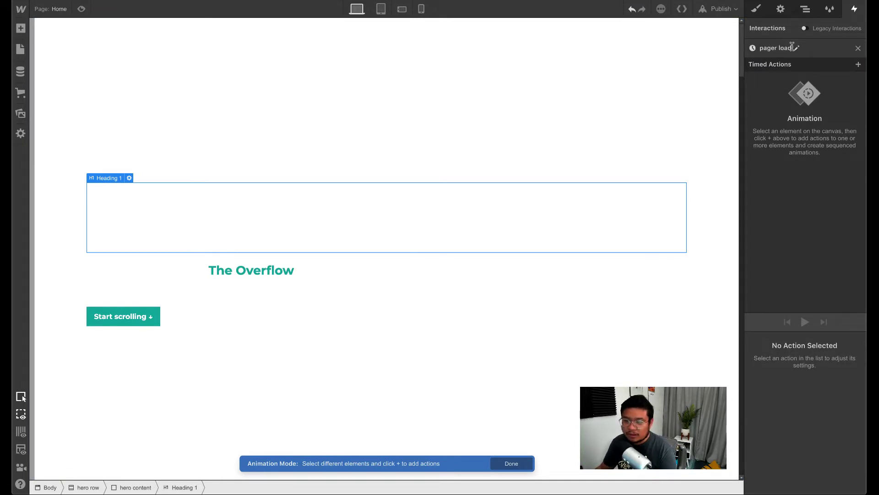
Step: Rename the animation to 'page load'
double_click(769, 48)
type("page")
key("Return")
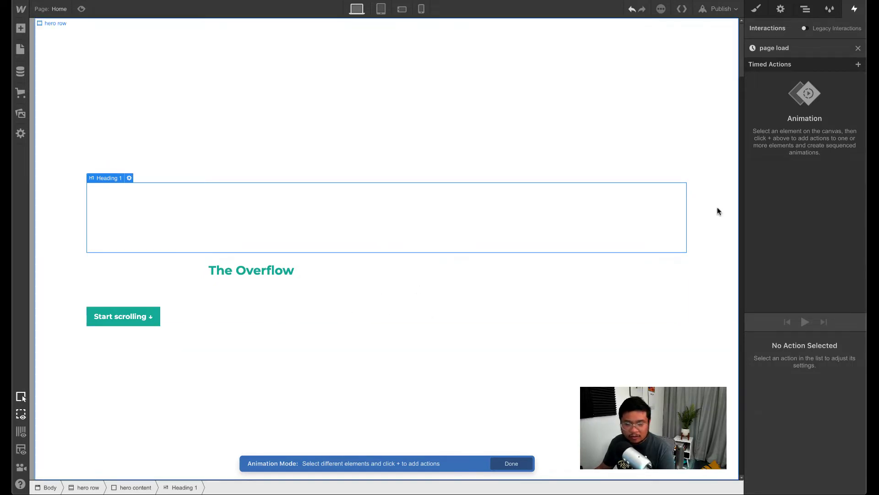
Step: Add a Move action with Y 30 px set as the heading's initial state
left_click(858, 65)
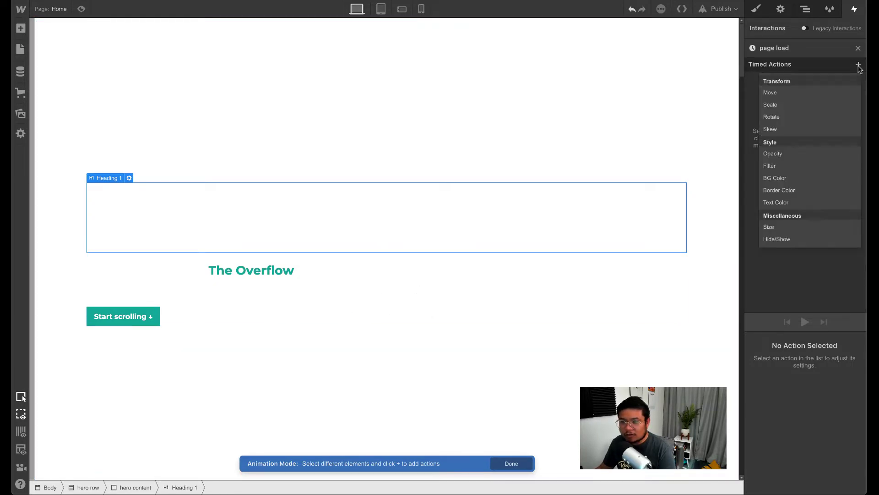
left_click(817, 94)
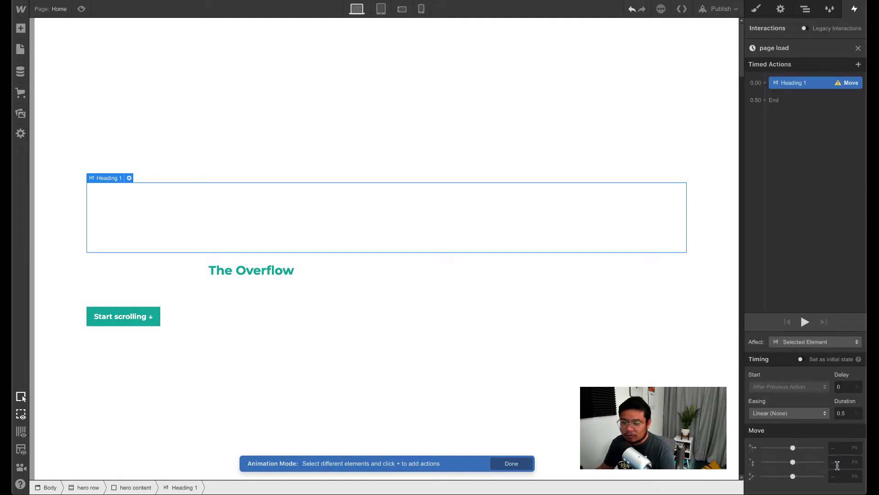
left_click(837, 463)
type("30")
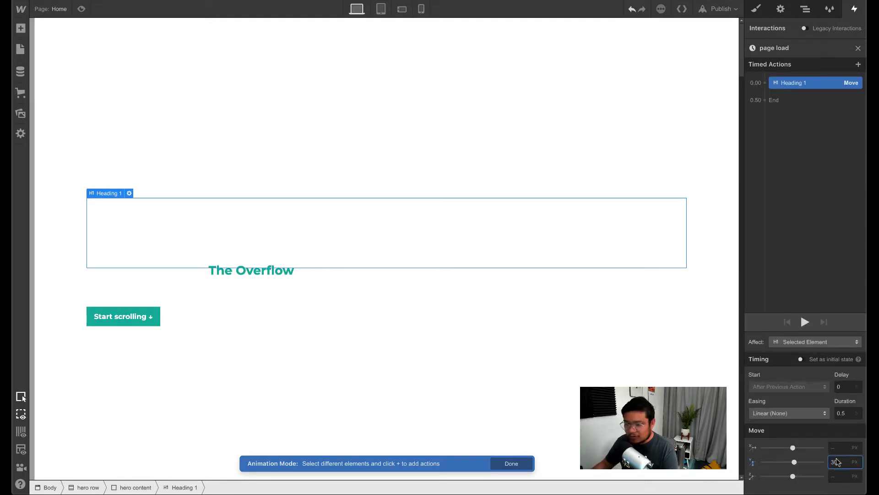
left_click(823, 360)
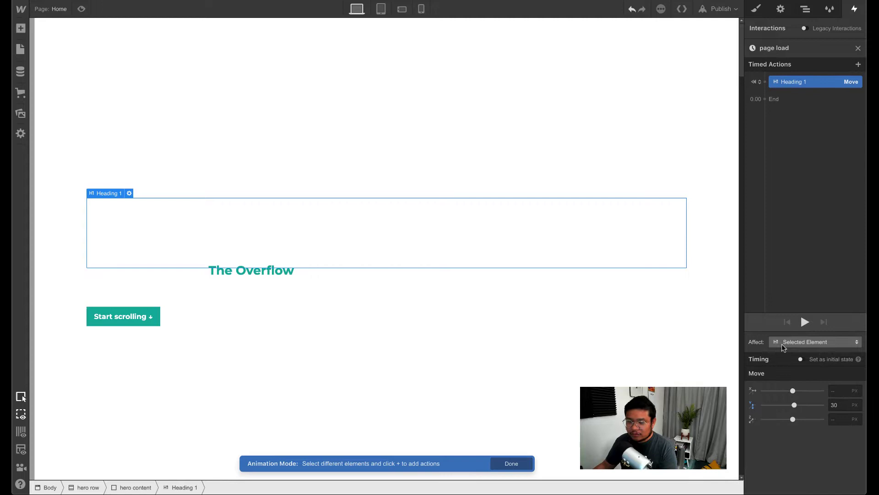
left_click(802, 359)
left_click(805, 359)
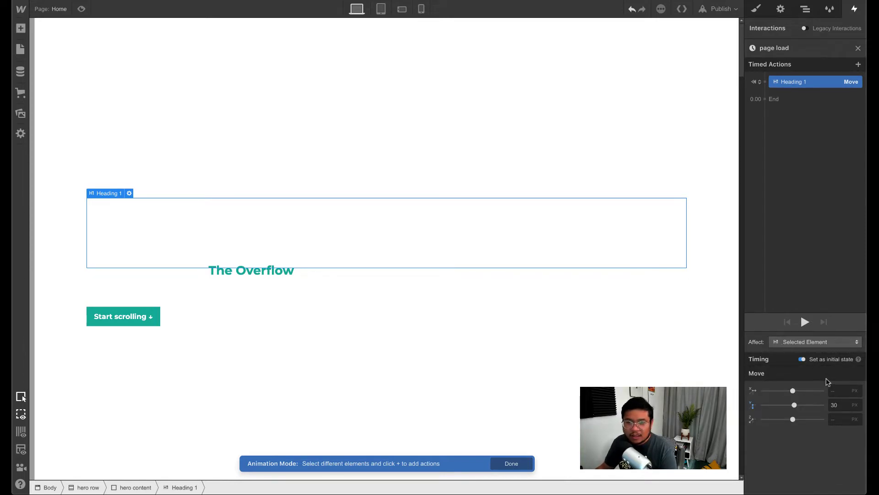
Step: Add an Opacity action for the heading with opacity 0
left_click(764, 98)
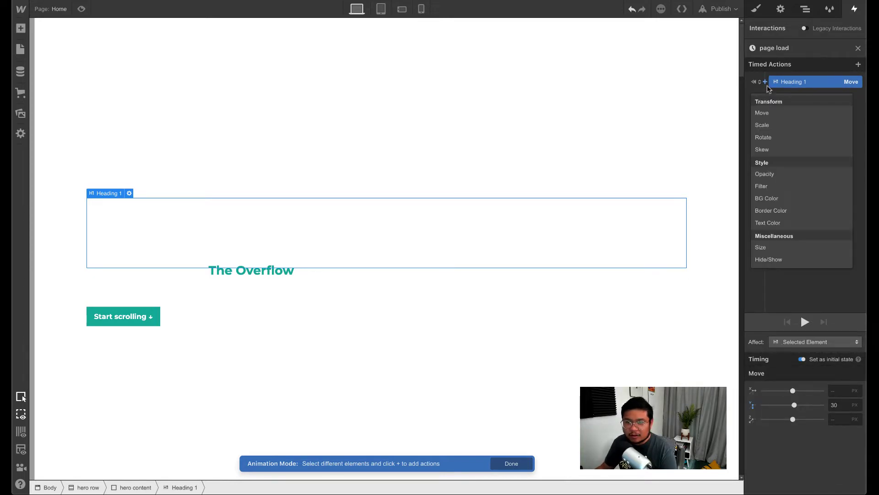
left_click(777, 173)
left_click(838, 390)
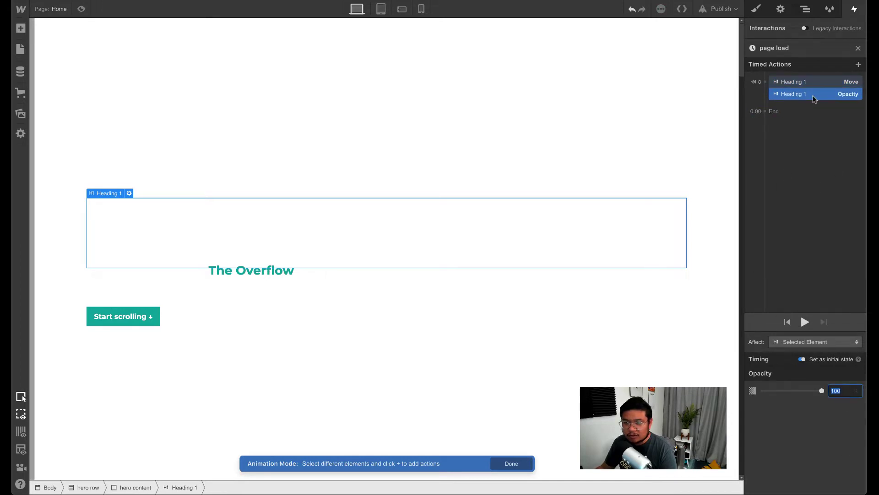
type("0")
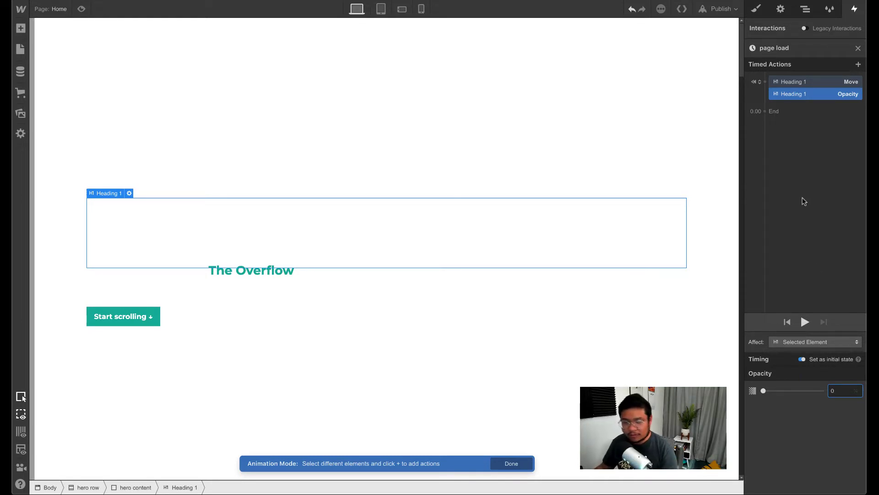
left_click(777, 115)
left_click(779, 114)
left_click(778, 115)
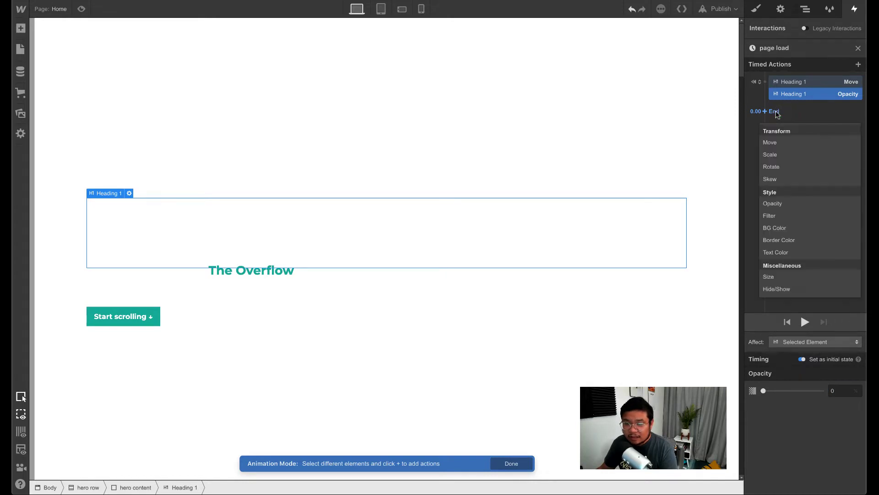
left_click(786, 204)
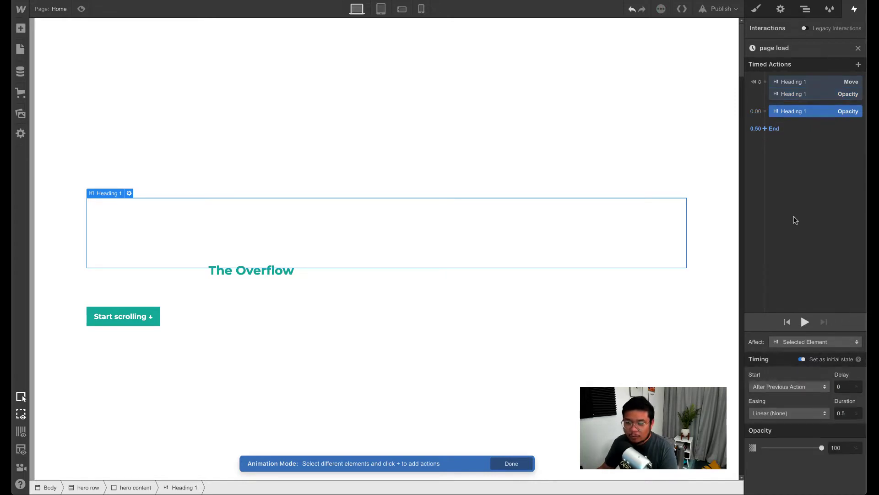
left_click(765, 112)
left_click(778, 142)
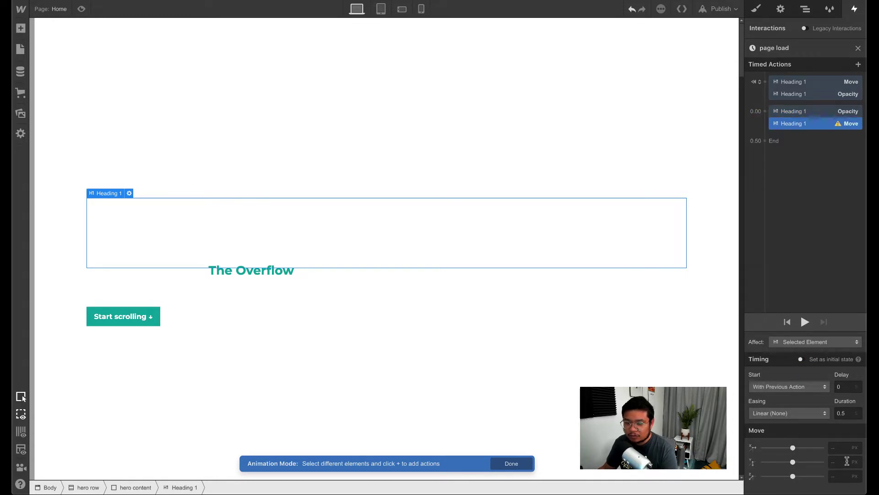
left_click(842, 462)
type("0")
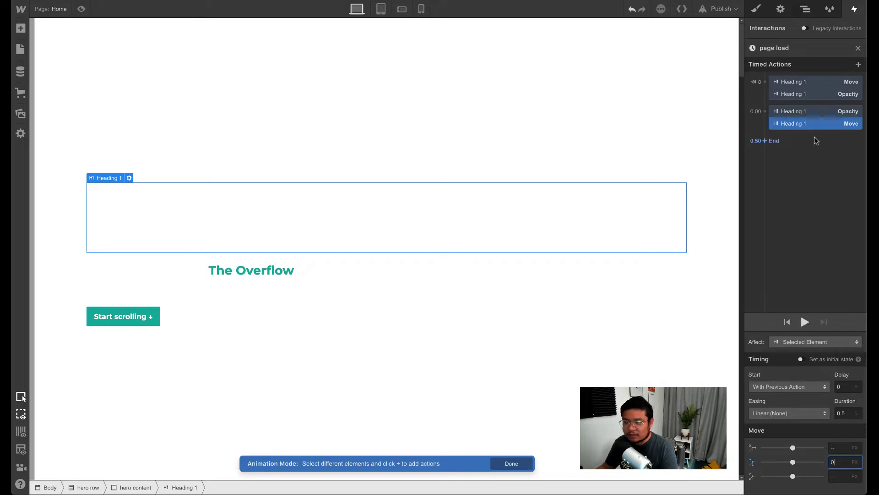
left_click(807, 112, "shift")
key("Delete")
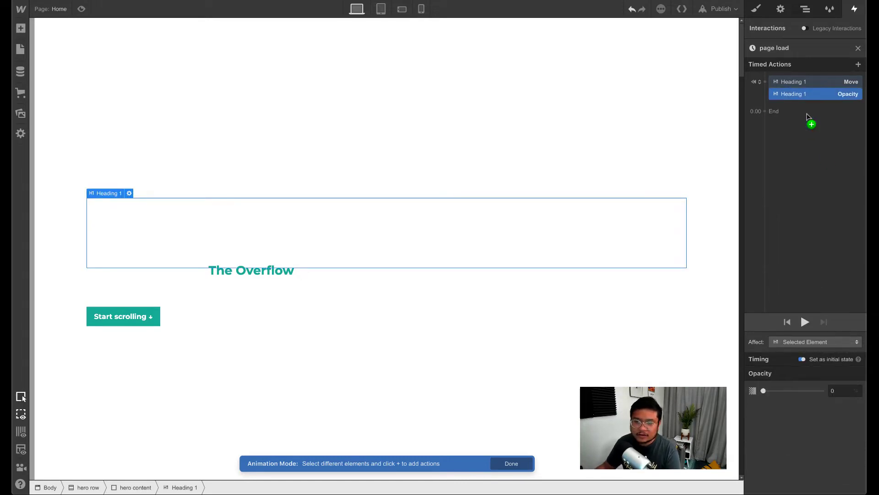
Step: Duplicate Heading 1's initial Move and Opacity actions
left_click(823, 87, "shift")
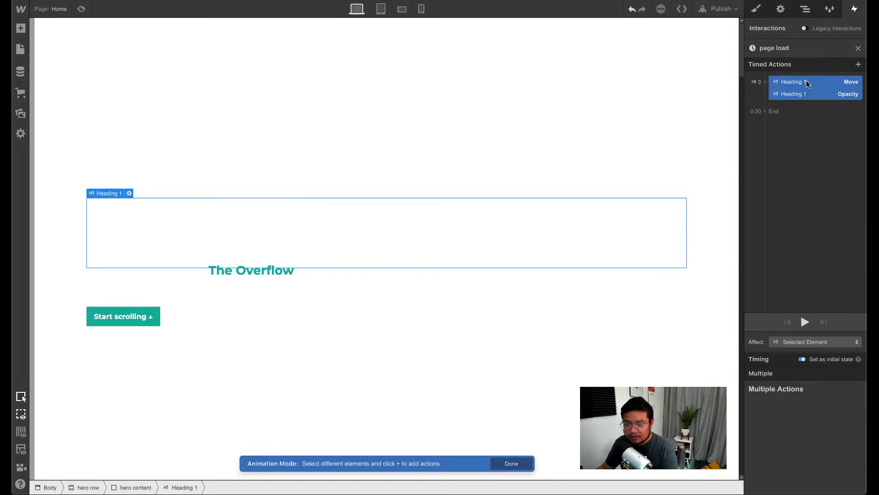
mouse_move(801, 93)
left_mouse_down()
mouse_move(805, 121)
mouse_move(805, 101)
left_mouse_up()
right_click(806, 101)
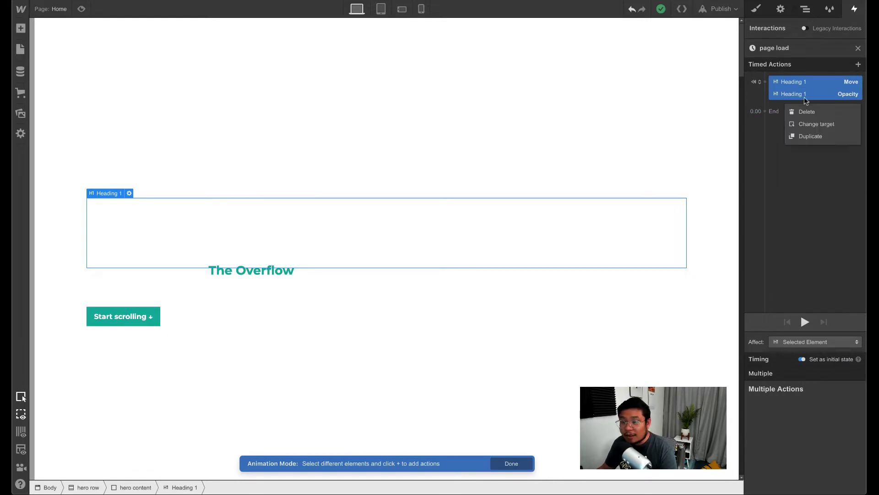
left_click(811, 137)
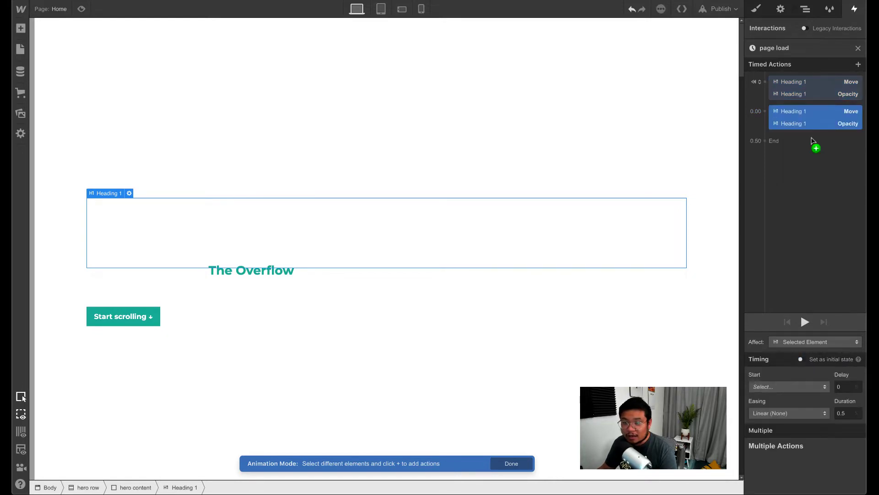
Step: Set the copied Move to Y 0 and the copied Opacity to 100
left_click_drag(832, 140, 824, 120)
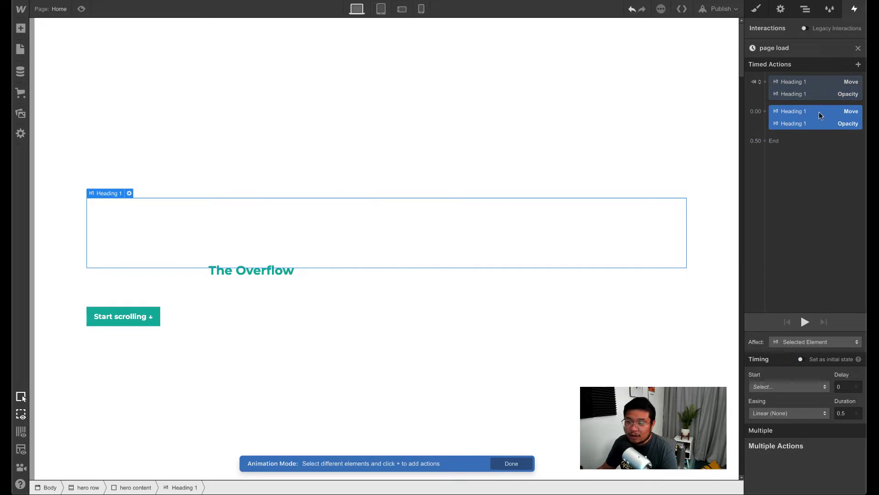
left_click(824, 120)
key("Return")
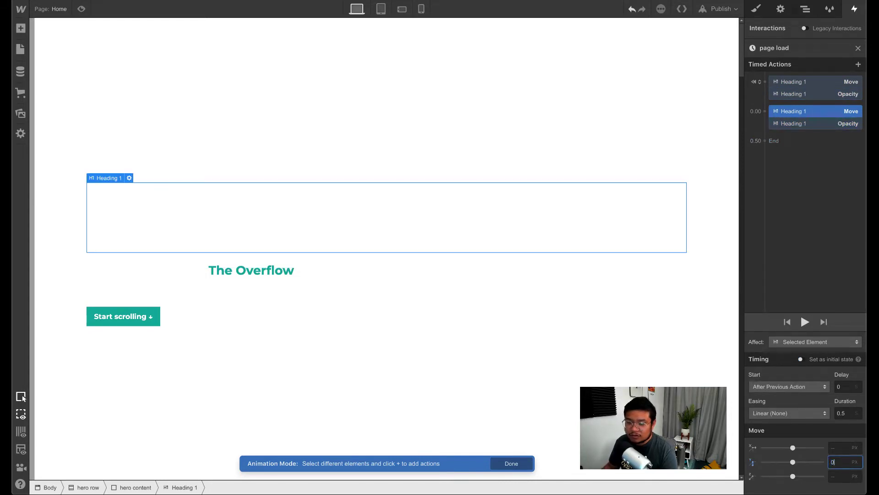
left_click(840, 124)
left_click(840, 451)
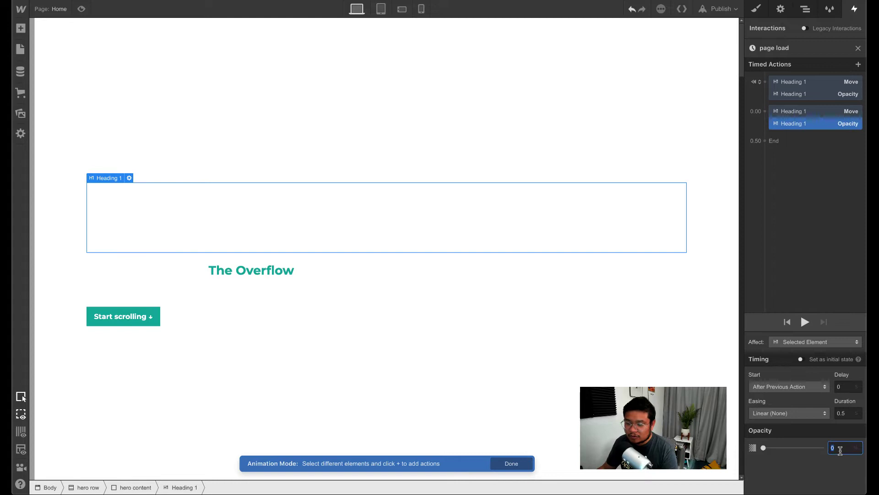
type("100")
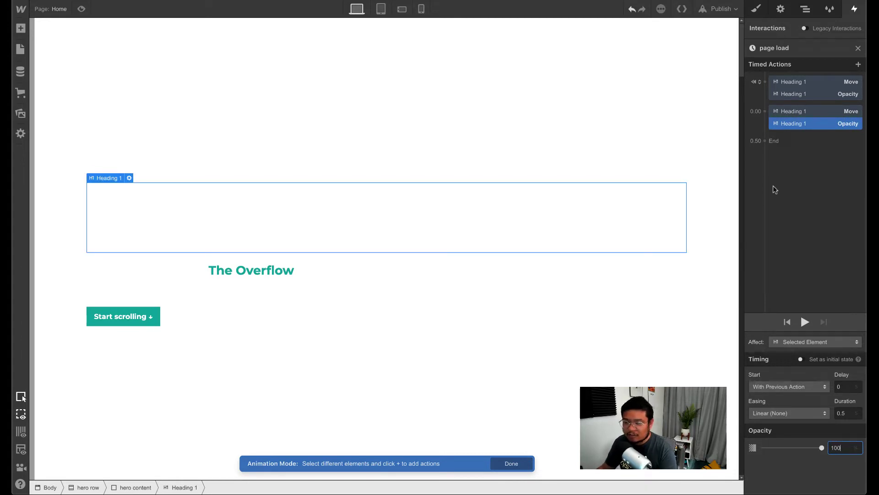
Step: Give The Overflow subheading initial Move Y 30 px and Opacity 0 actions
left_click(386, 269)
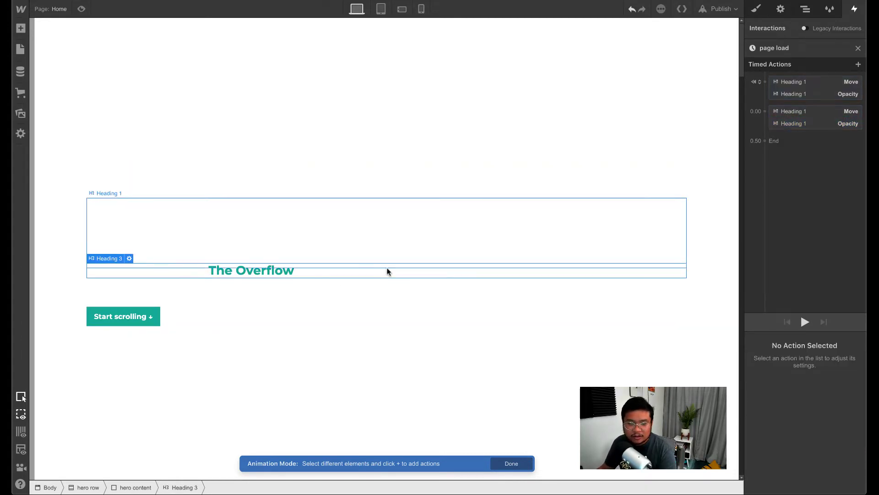
left_click(766, 82)
left_click(778, 112)
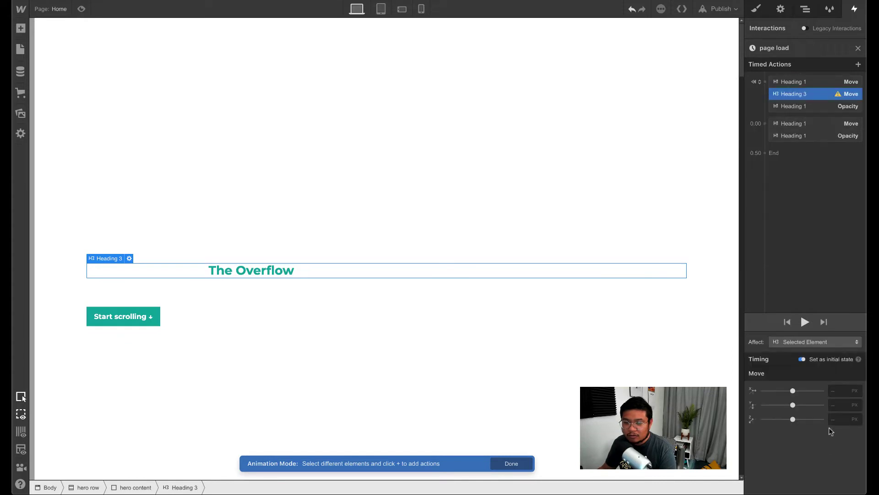
left_click(840, 407)
type("30")
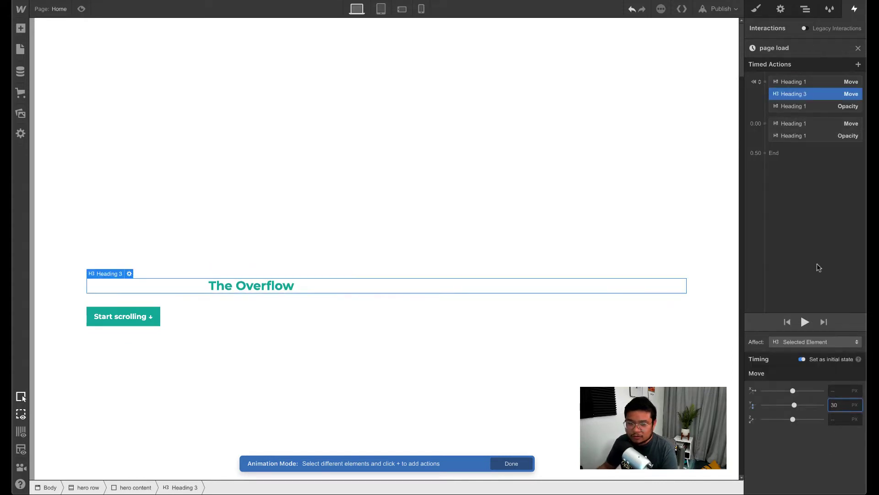
left_click(765, 82)
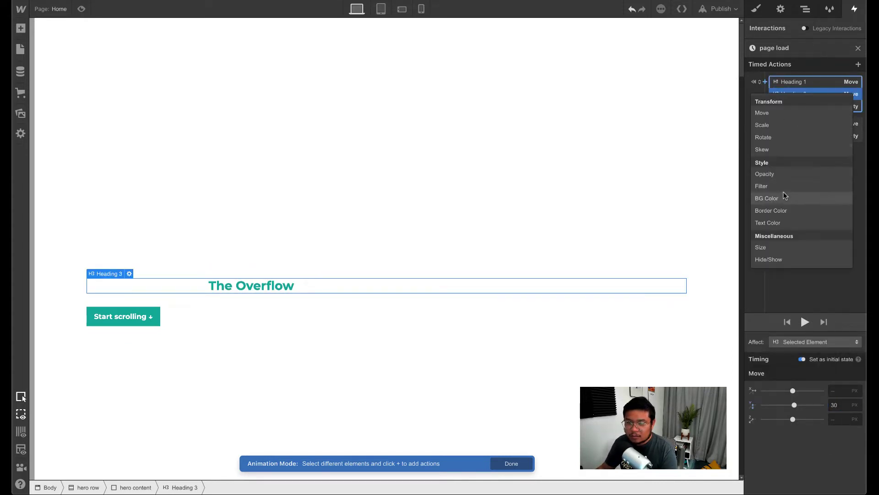
left_click(781, 175)
left_click(843, 391)
type("0")
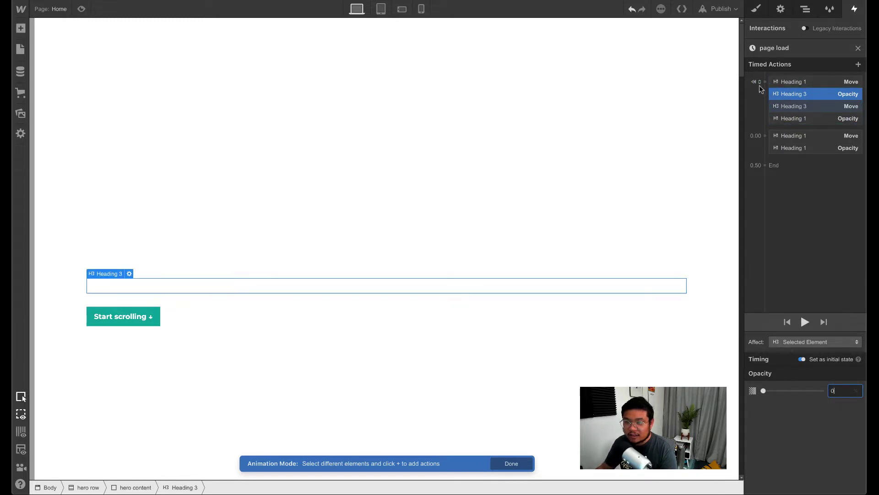
Step: Duplicate the subheading's starting actions into Heading 1's timed step
left_click(819, 106, "shift")
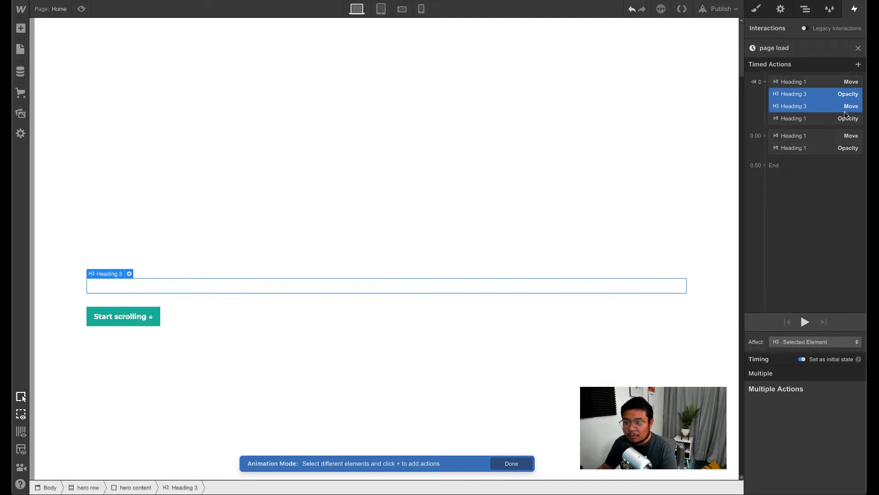
right_click(809, 108)
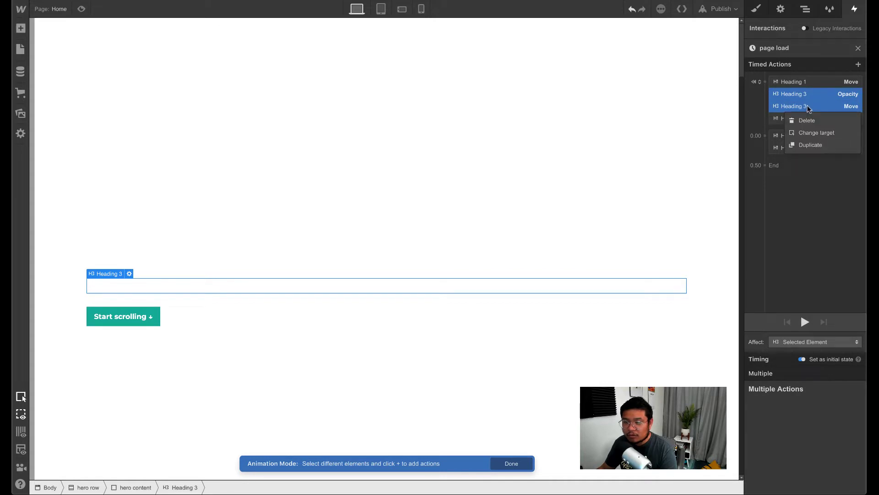
left_click(812, 142)
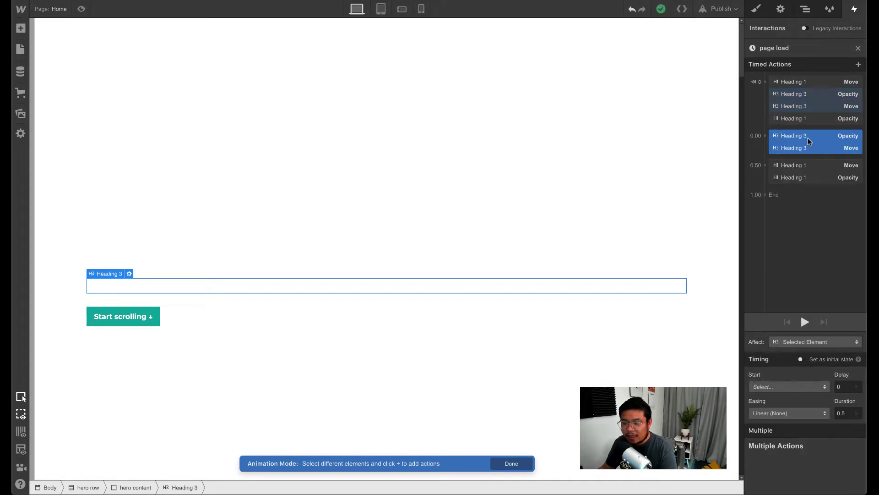
left_click_drag(808, 141, 818, 169)
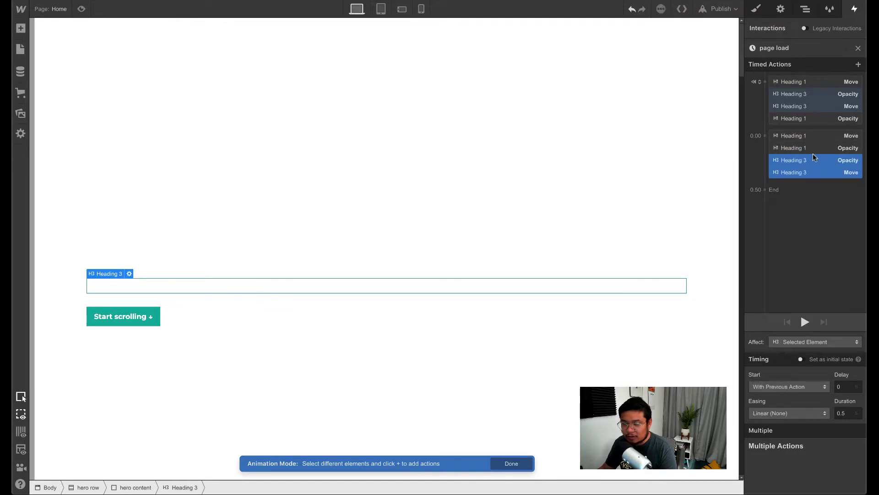
Step: Set the subheading copies to Opacity 100 and Move Y 0
left_click(821, 164)
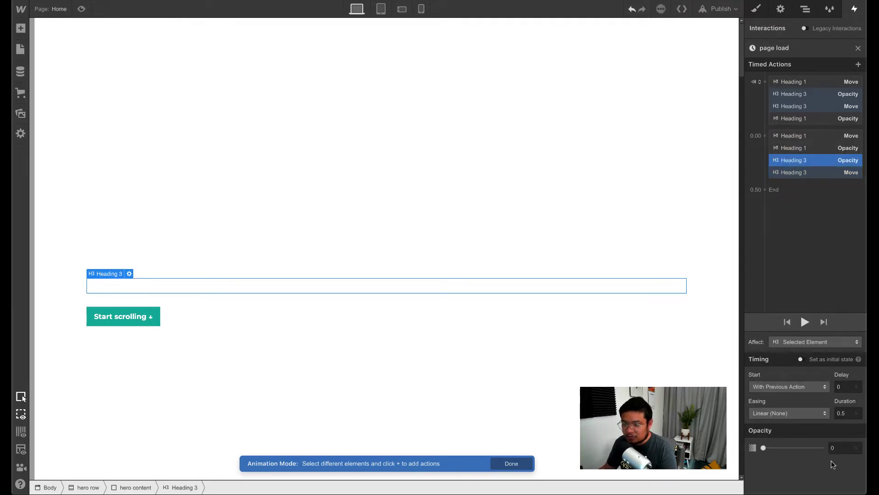
left_click(837, 446)
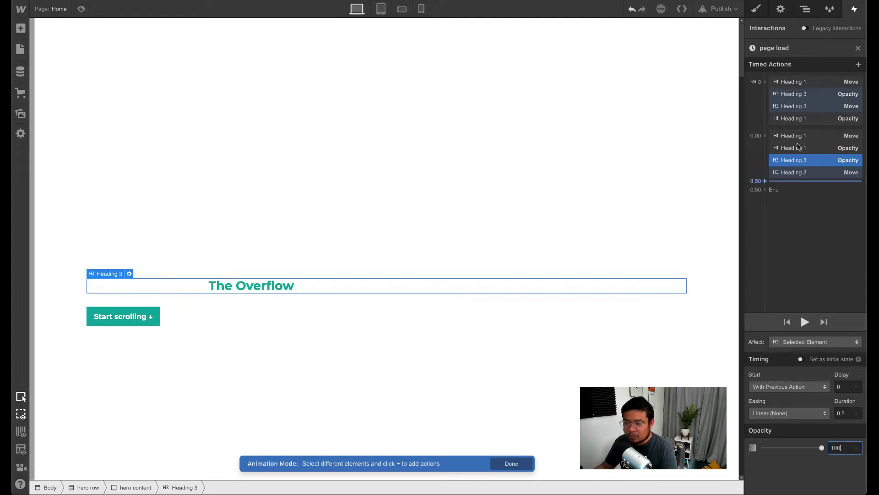
left_click(804, 172)
left_click(834, 461)
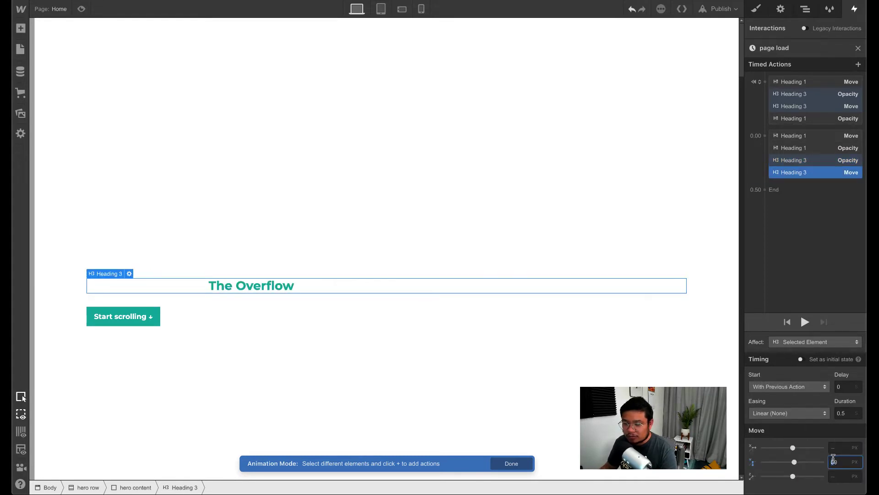
type("0")
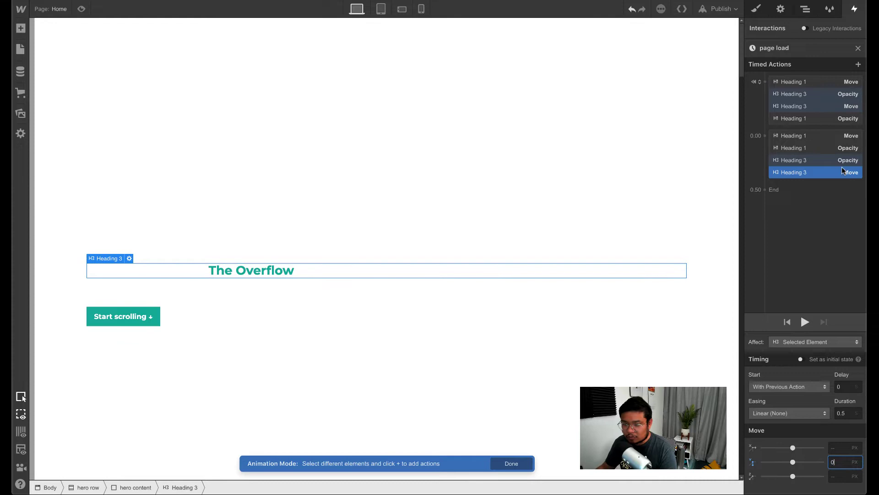
left_click(129, 321)
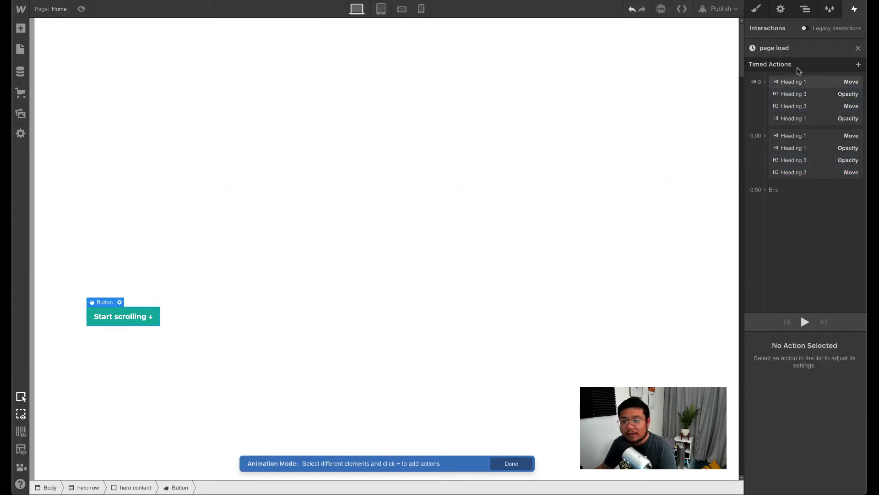
Step: Give the Start scrolling button initial Move Y 30 px and Opacity 0 actions
left_click(765, 81)
left_click(781, 113)
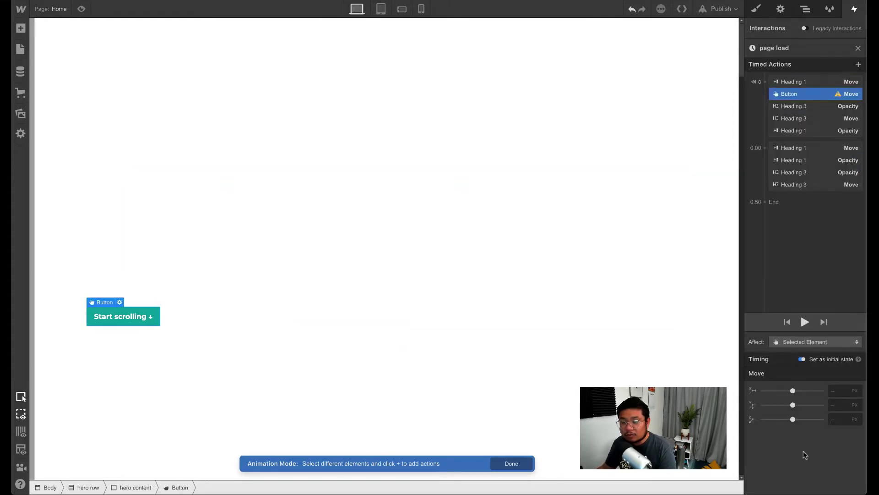
left_click(838, 405)
type("30")
left_click(767, 87)
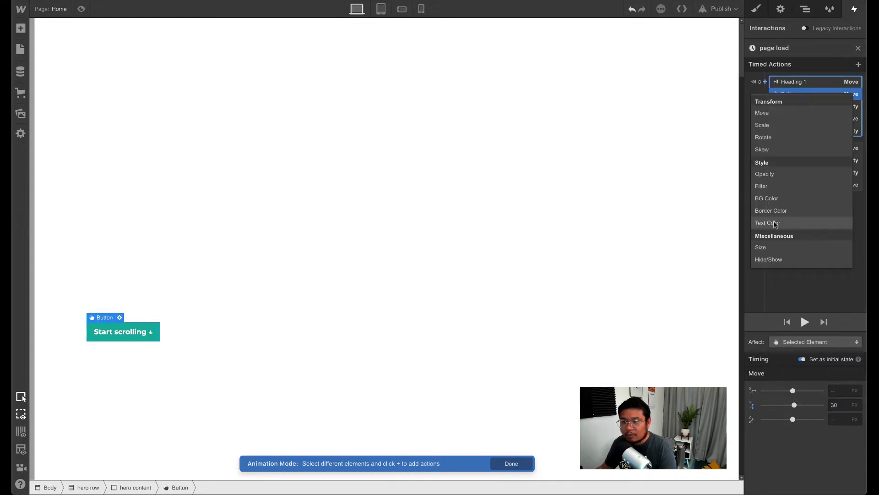
left_click(766, 176)
double_click(838, 391)
type("0")
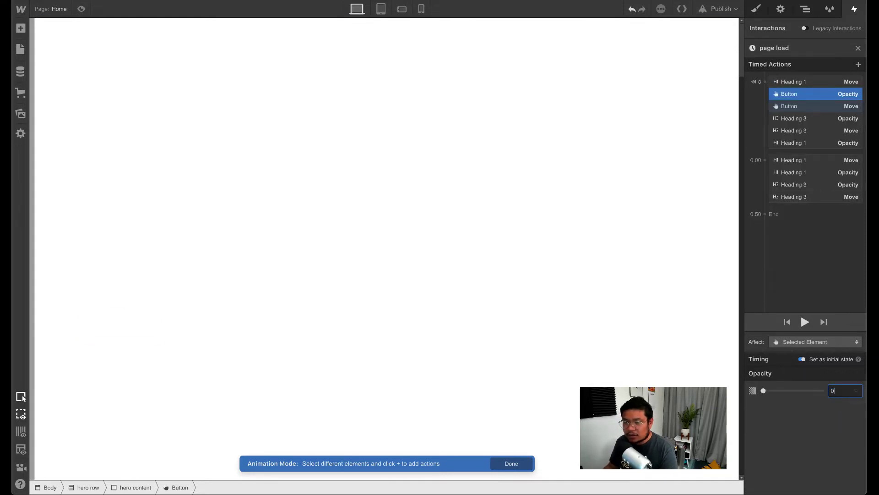
Step: Duplicate the button's starting actions into the headings' timed step
left_click(827, 109, "shift")
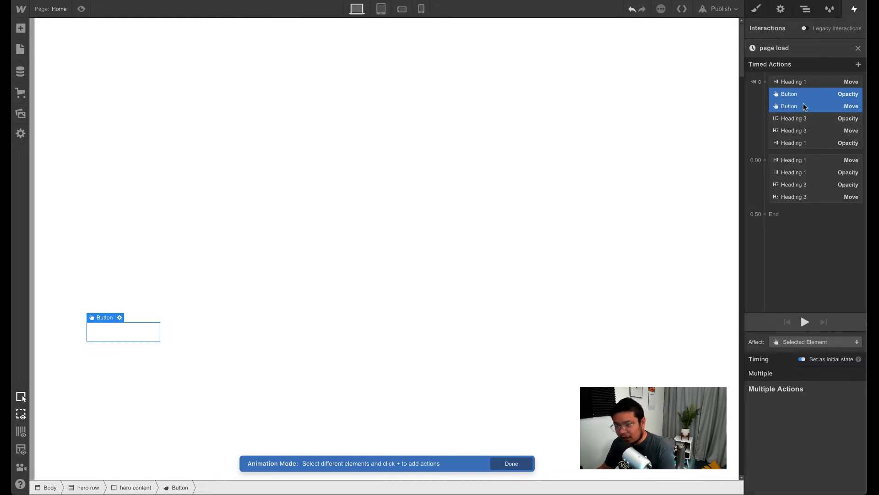
right_click(805, 107)
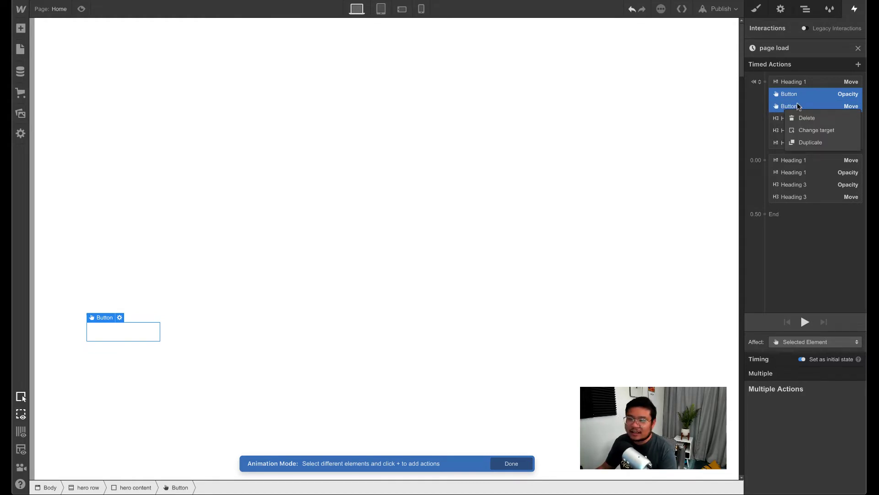
left_click(822, 142)
left_click_drag(806, 167, 806, 230)
Step: Set the button copies to Move Y 0 and Opacity 100
left_click(813, 223)
left_click(843, 462)
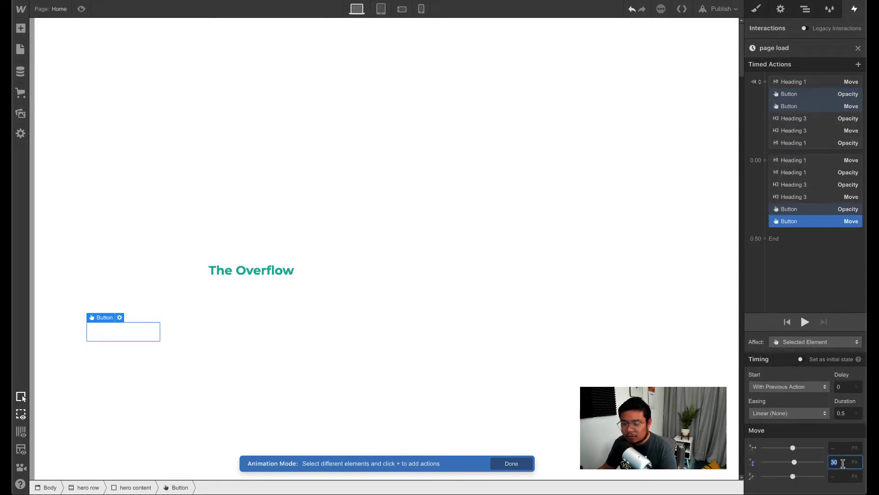
type("0")
left_click(818, 209)
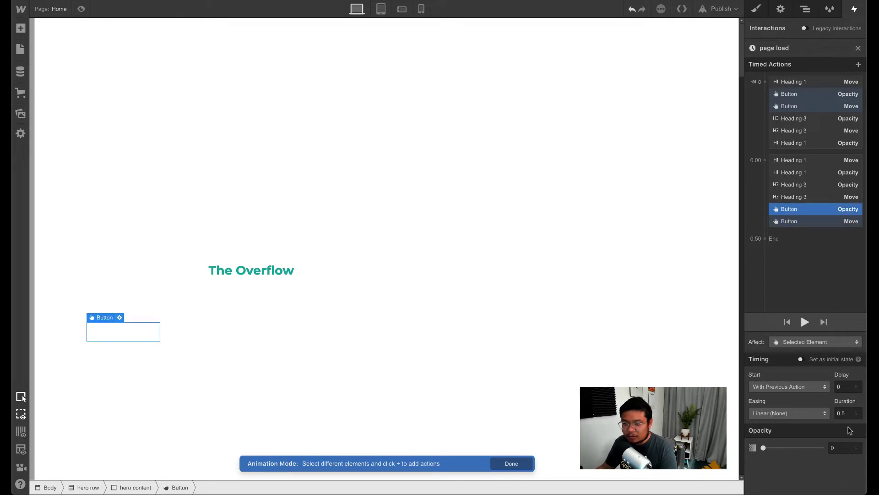
type("100")
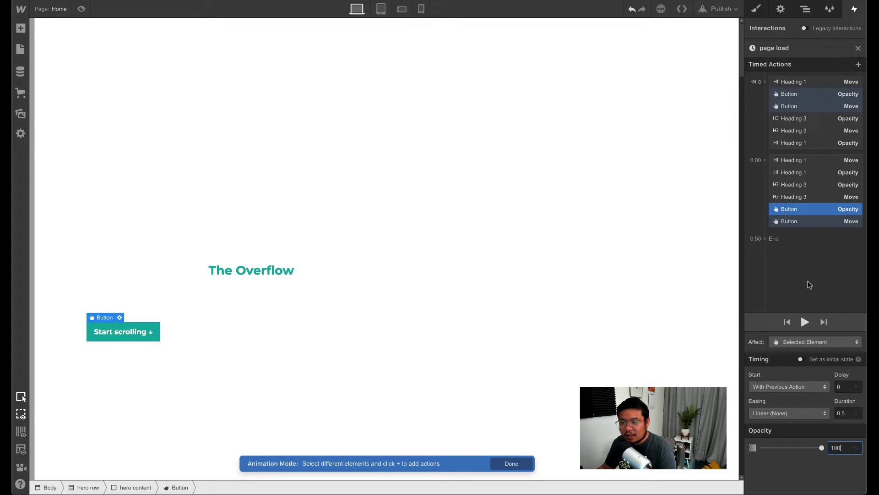
Step: Publish the site to the selected domains
left_click(805, 161)
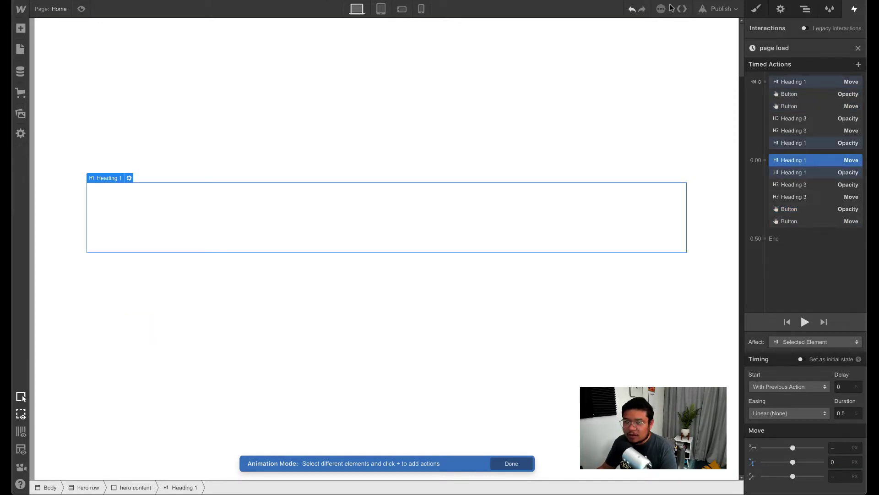
left_click(721, 9)
left_click(639, 108)
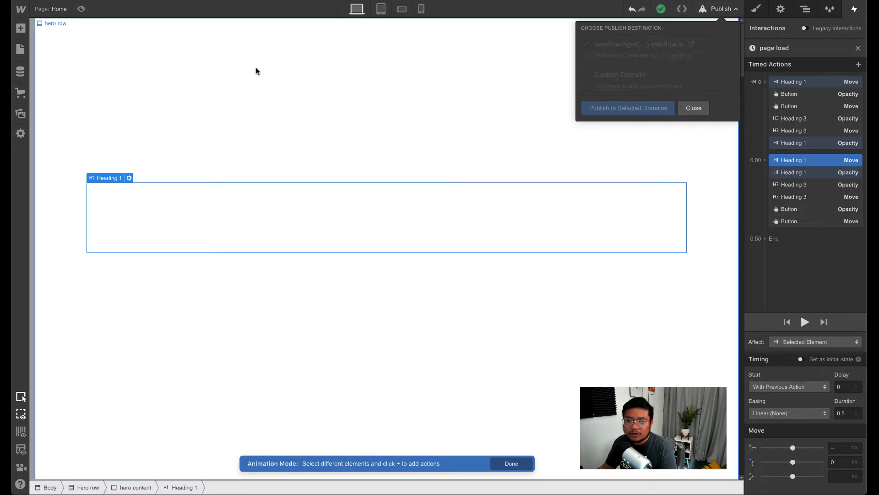
Step: Preview the page-load animation, then select the Heading 3 Opacity action
left_click(82, 9)
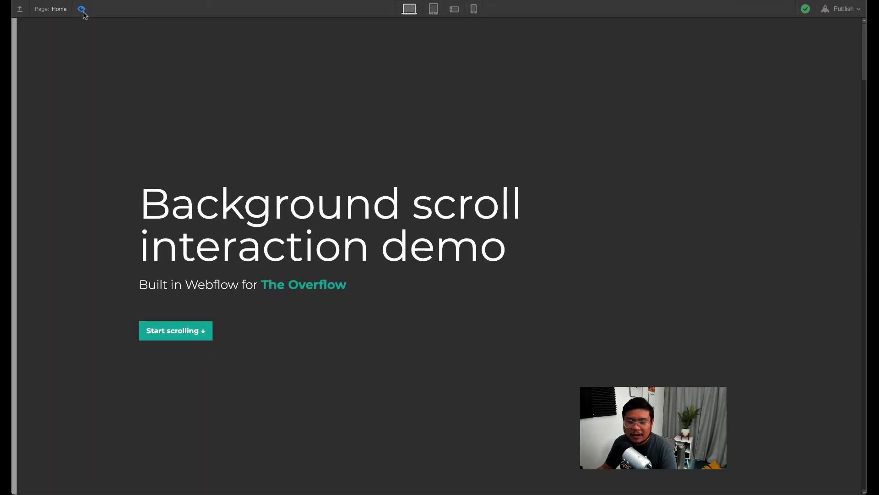
left_click(82, 10)
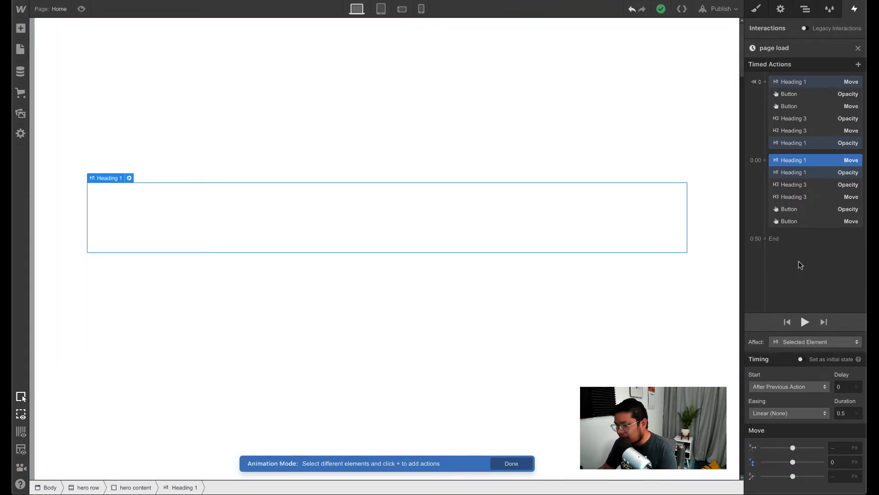
left_click_drag(799, 245, 803, 191)
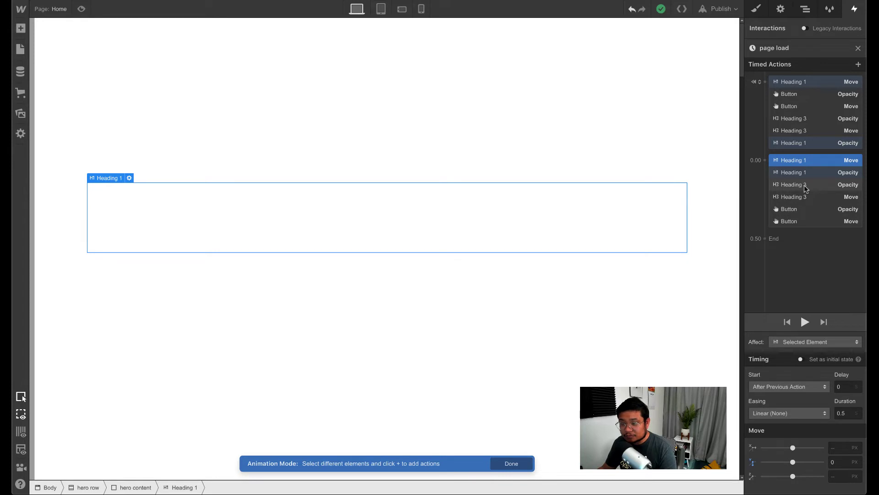
left_click(806, 189)
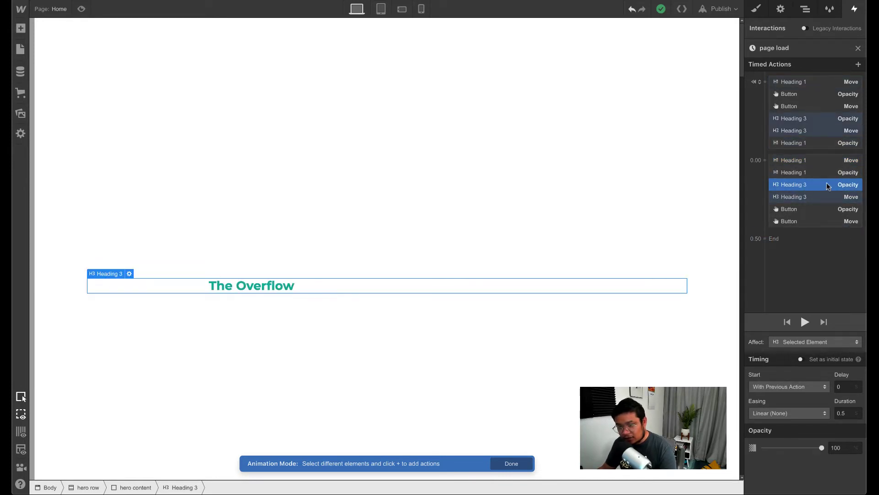
Step: Set a 0.25 s delay on the Heading 3 and Button actions
left_click(797, 221, "shift")
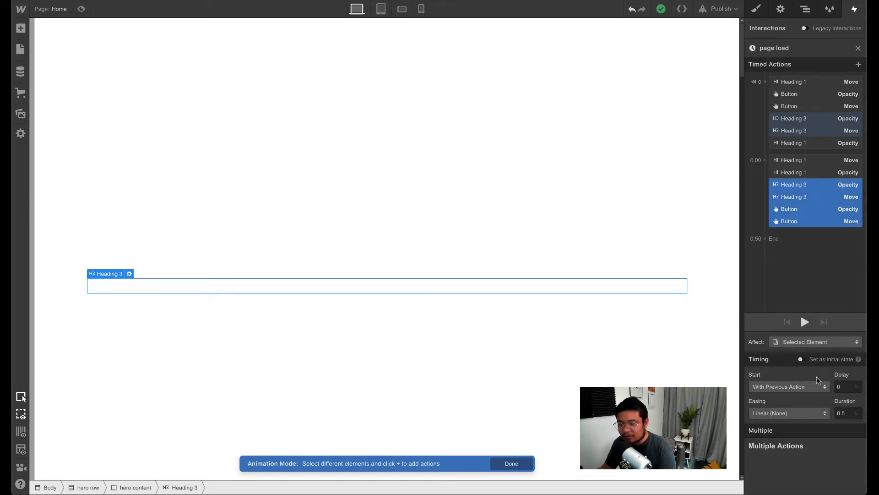
left_click(847, 387)
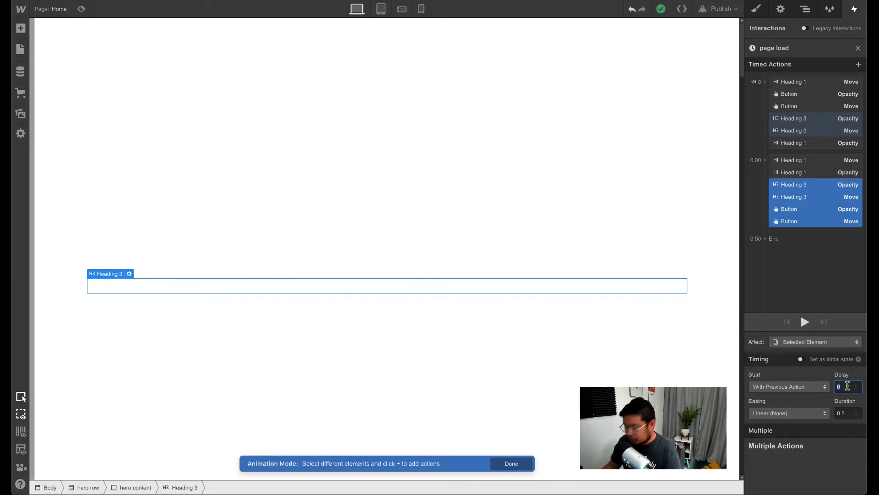
type("0.25")
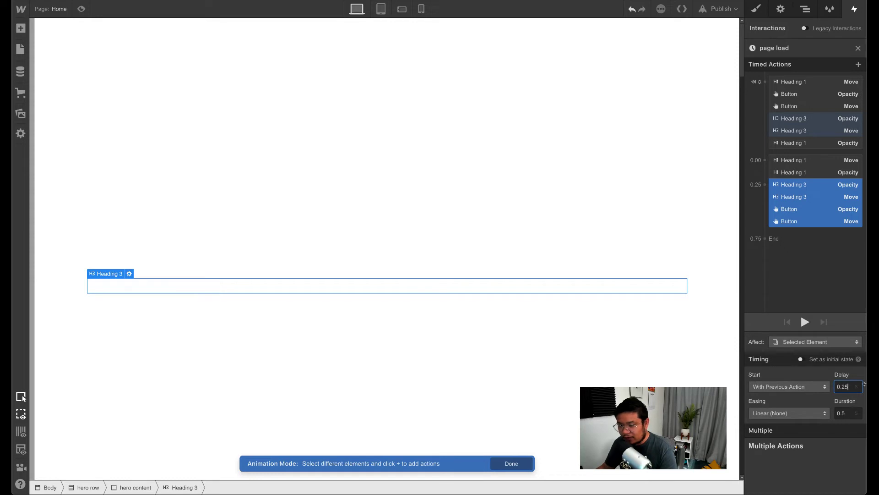
Step: Change the Button actions' delay to 0.5 s and preview the staggered animation
left_click(805, 211)
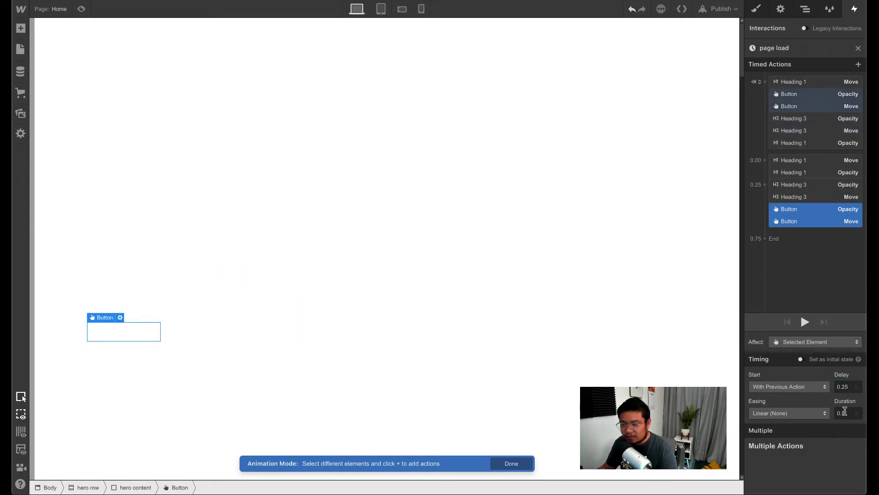
left_click(848, 386)
type(".5")
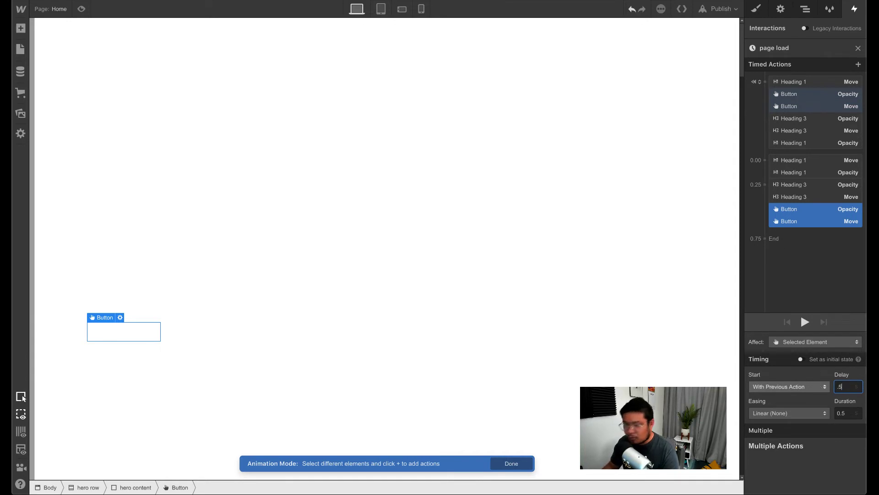
key("Return")
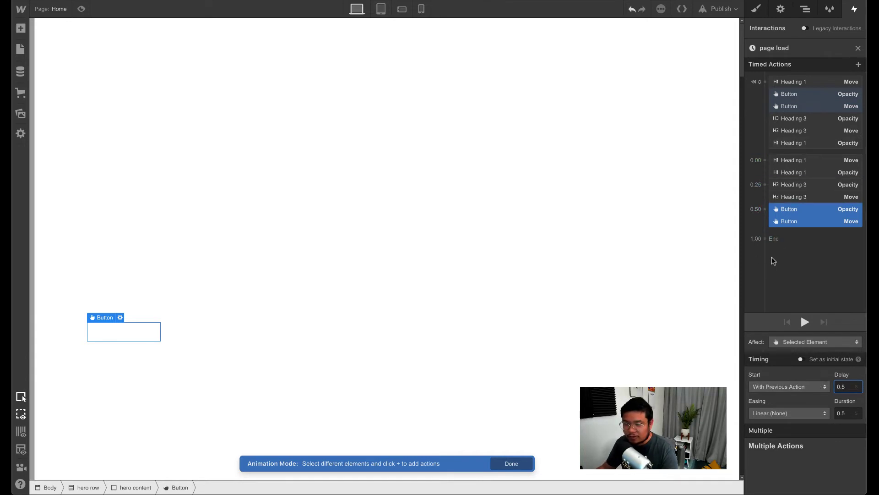
left_click(85, 10)
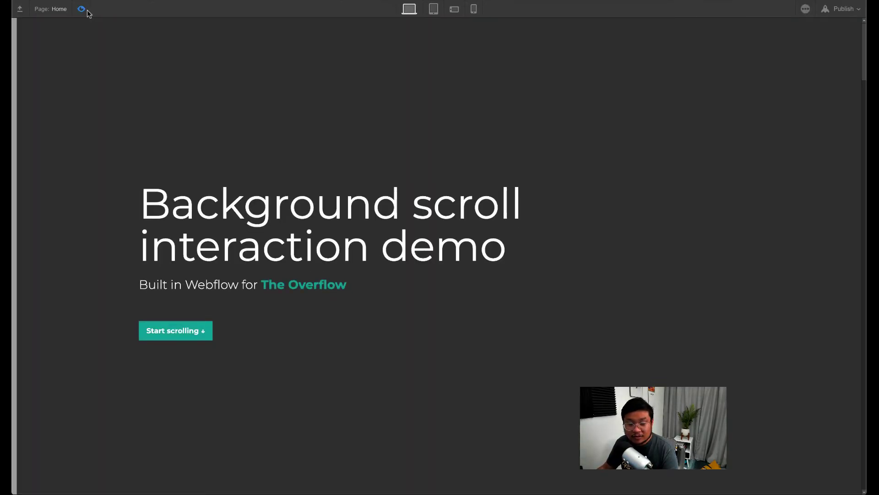
left_click(85, 10)
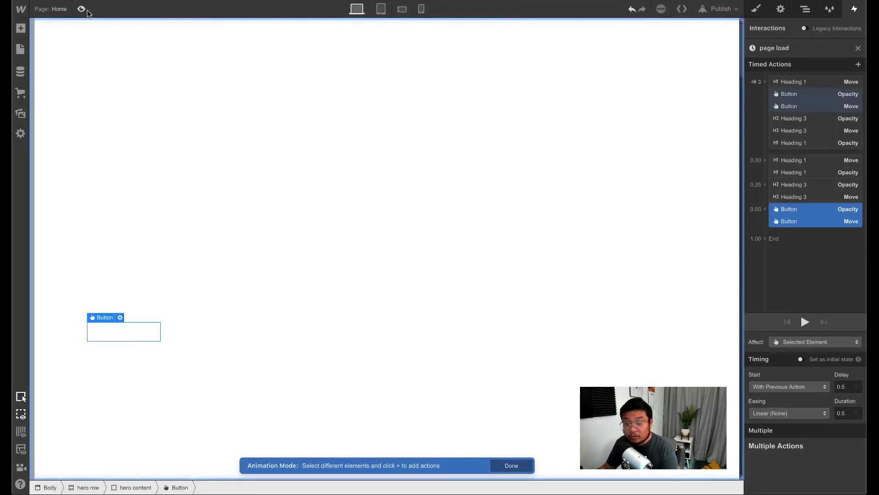
Step: Change the Heading 3 actions' delay to 0.1 s
left_click(803, 197)
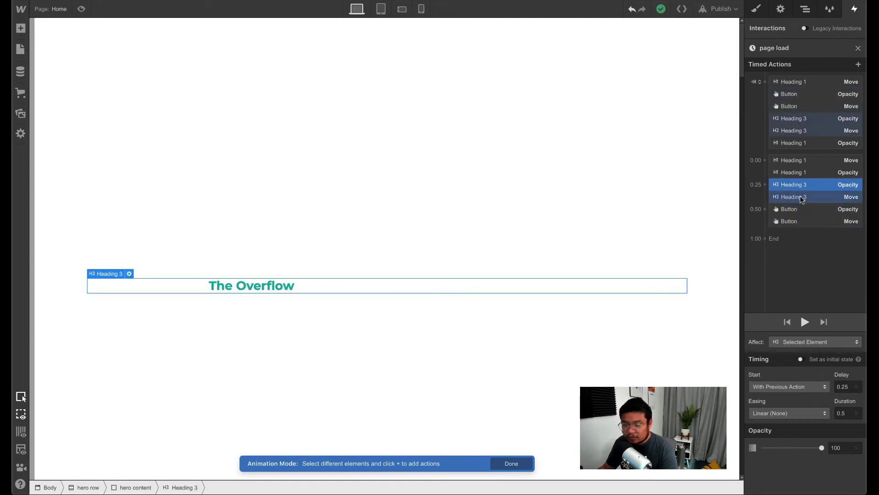
left_click(850, 387)
key("BackSpace")
key("BackSpace")
type("1")
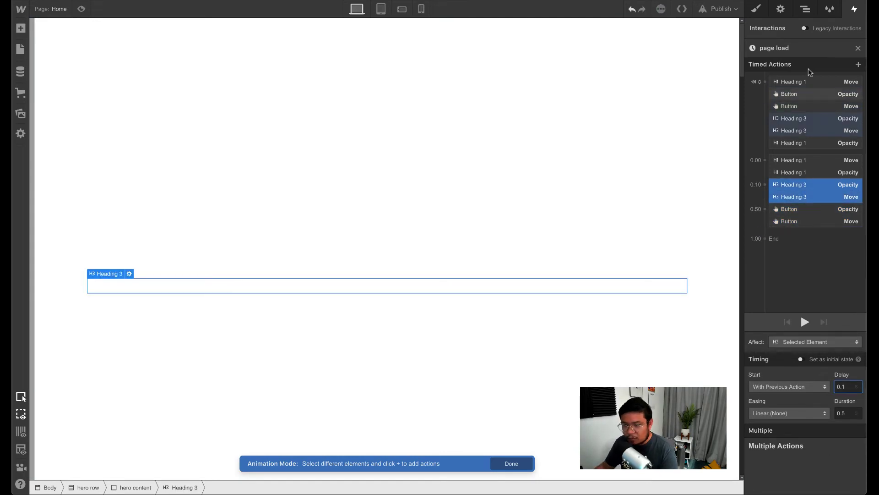
Step: Change both Button actions' delay to 0.2 s
left_click(797, 210)
left_click(795, 221, "shift")
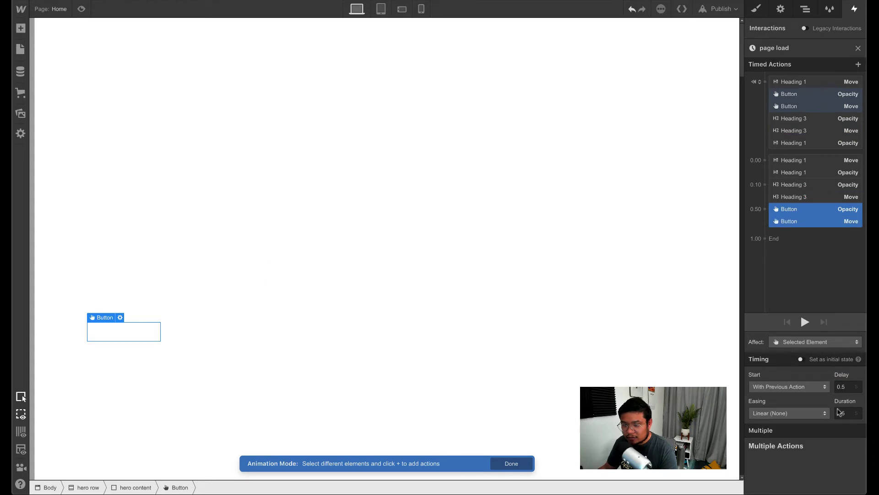
left_click(849, 387)
key("BackSpace")
type("2")
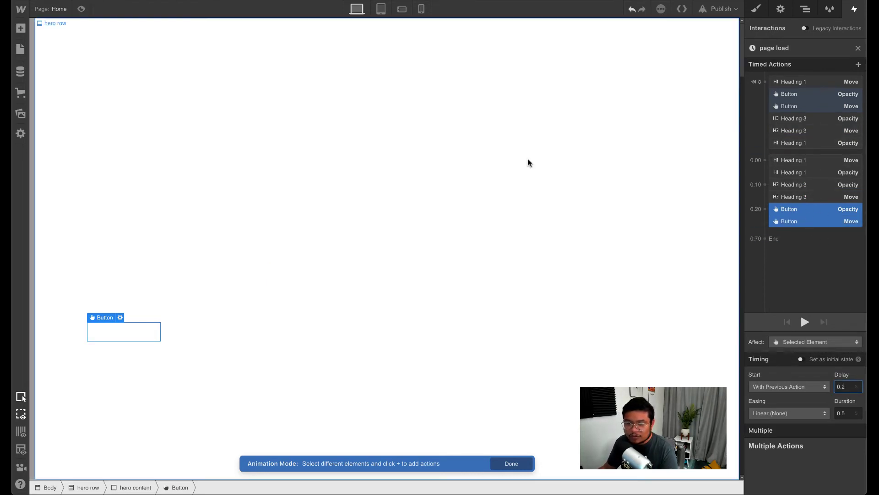
Step: Preview the tightened load animation twice
left_click(81, 9)
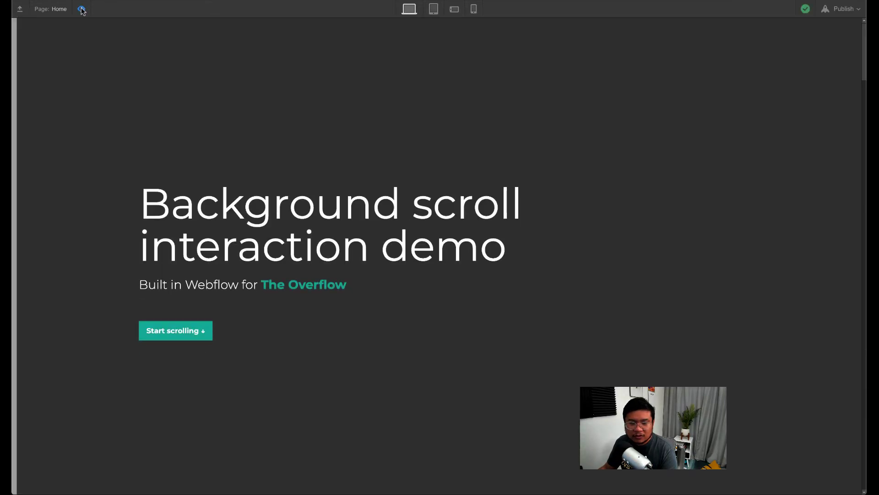
left_click(82, 9)
left_click(85, 10)
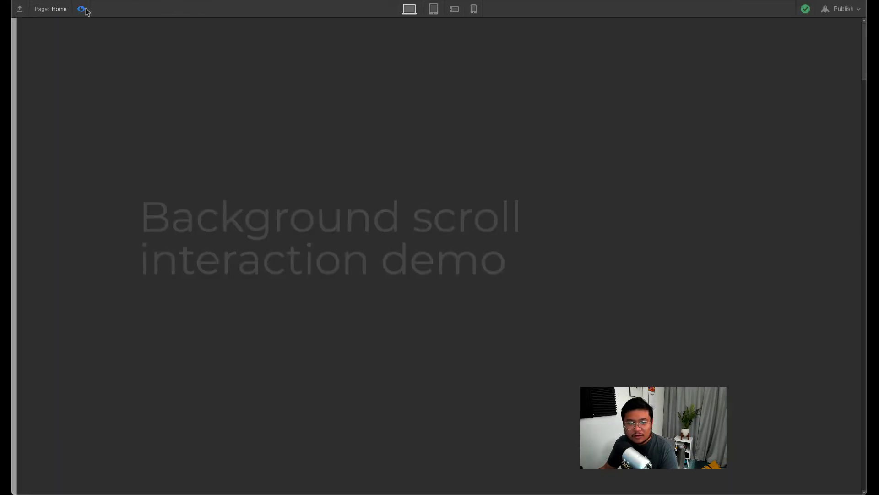
left_click(85, 10)
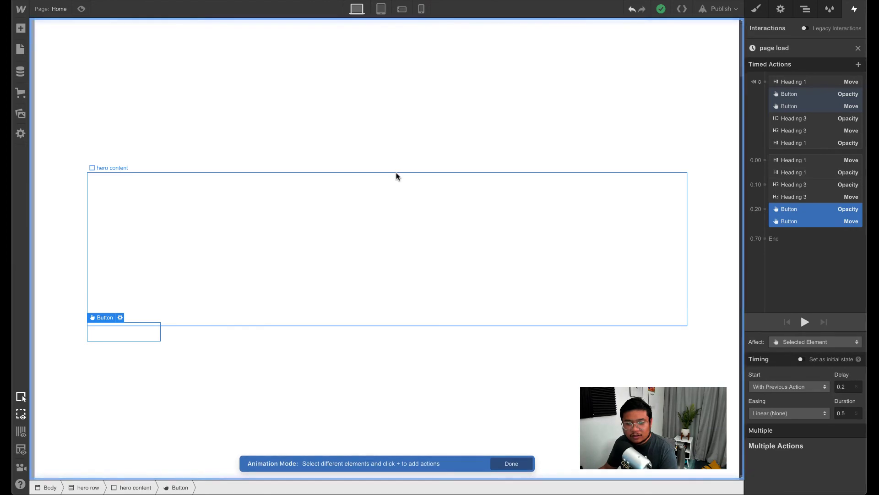
Step: Apply Out Quart easing to all six page-load actions
left_click(813, 160)
left_click(816, 163)
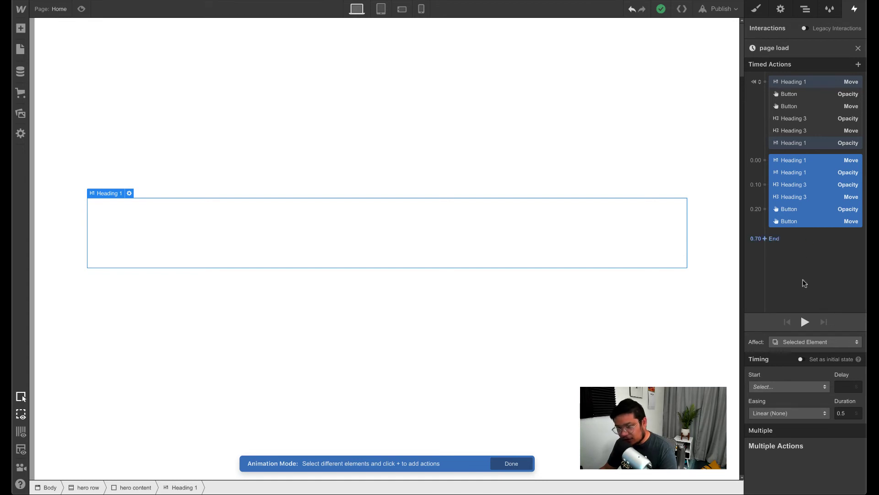
left_click(781, 414)
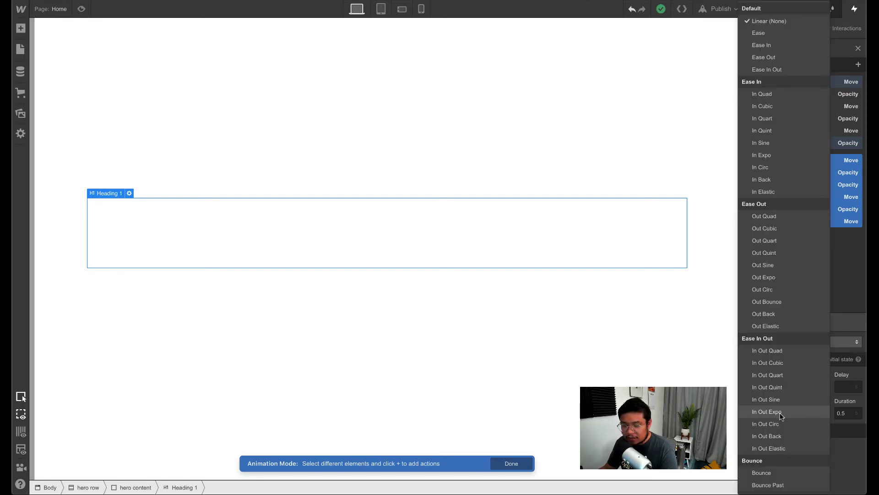
left_click(790, 240)
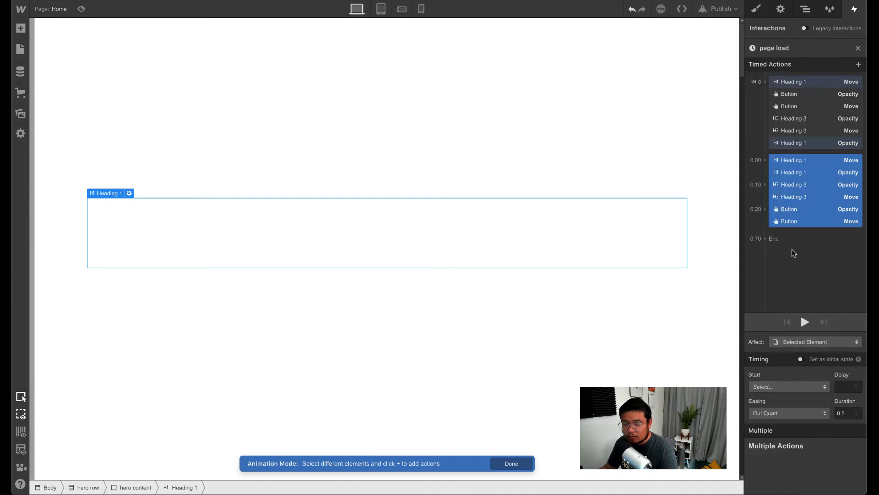
Step: Preview the eased load animation twice
left_click(83, 10)
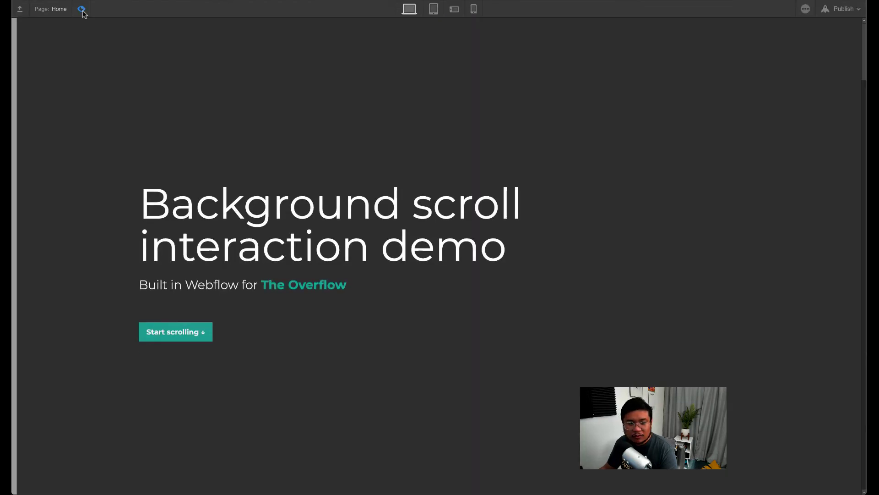
left_click(82, 10)
left_click(82, 9)
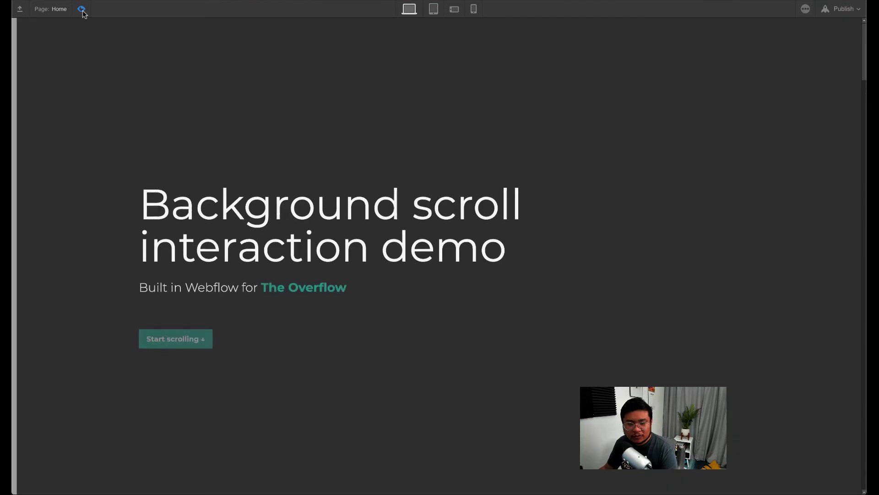
left_click(82, 9)
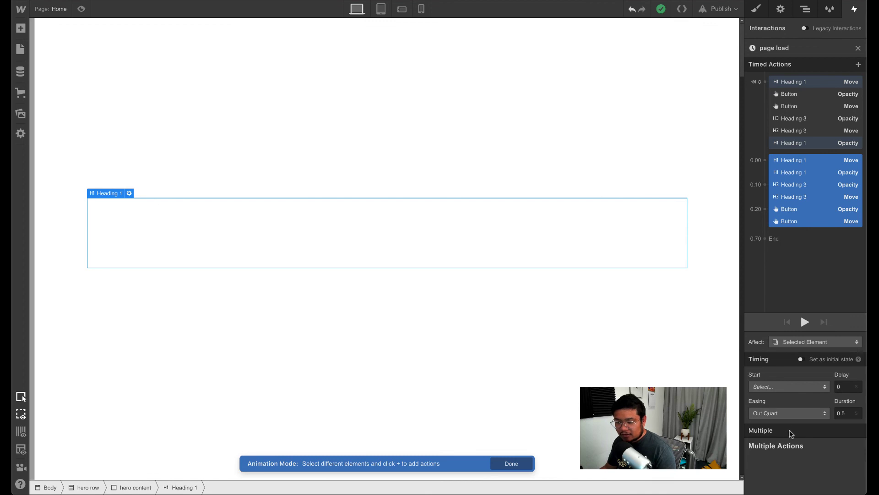
left_click_drag(791, 429, 815, 279)
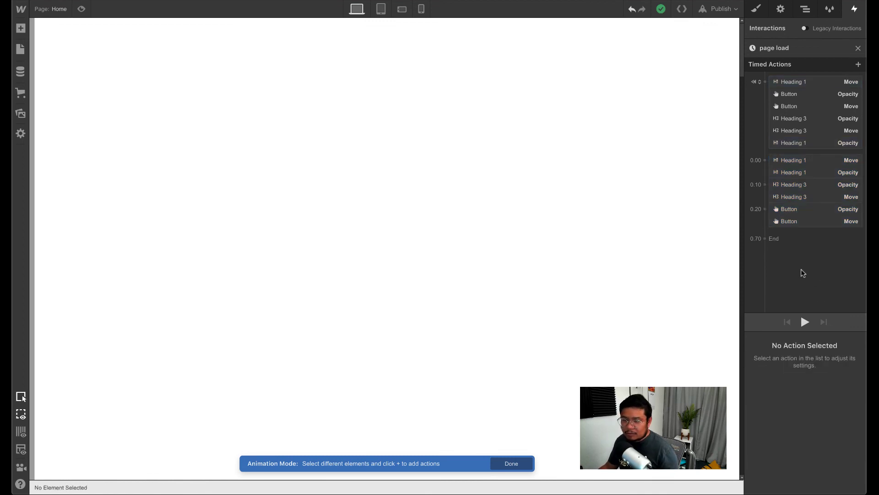